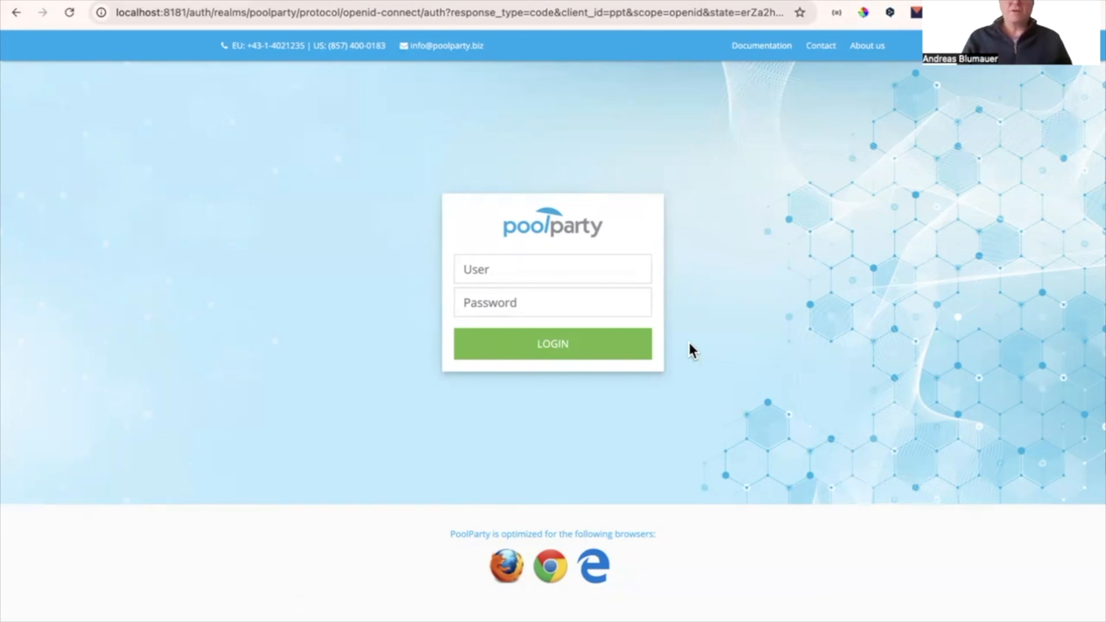
- Log in as superadmin with the account password
click(572, 271)
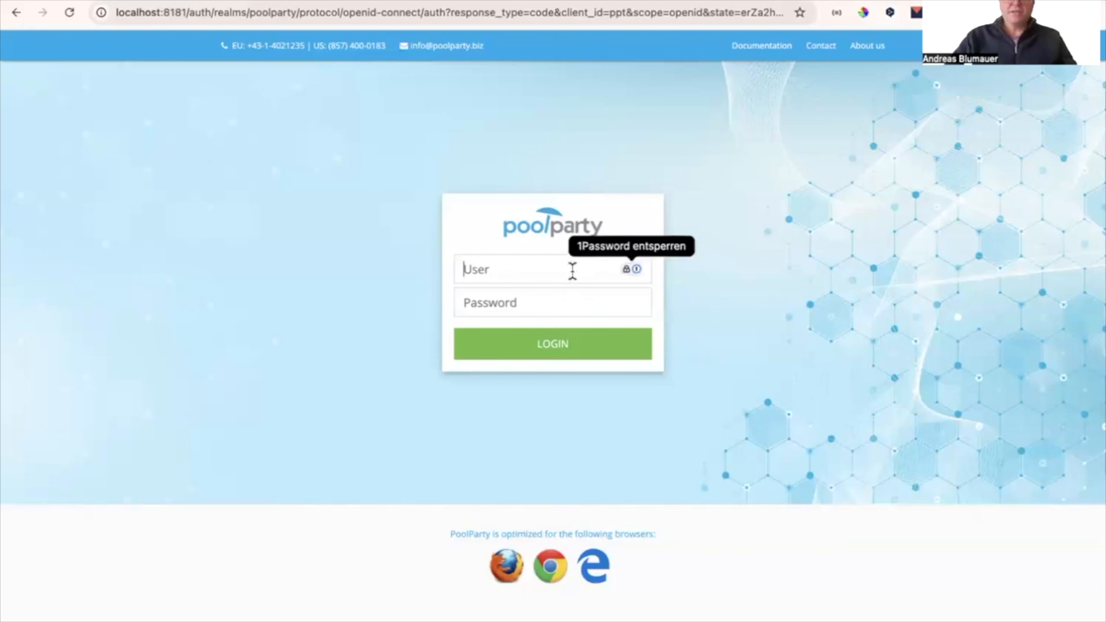
text(superadmin)
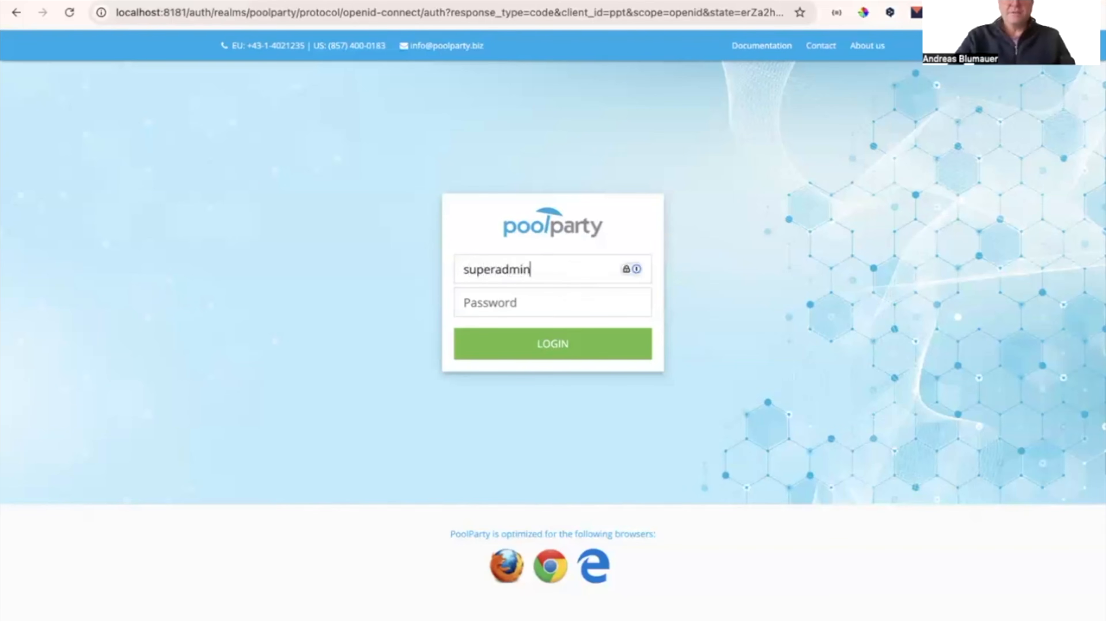
key(Tab)
text(•••••••••)
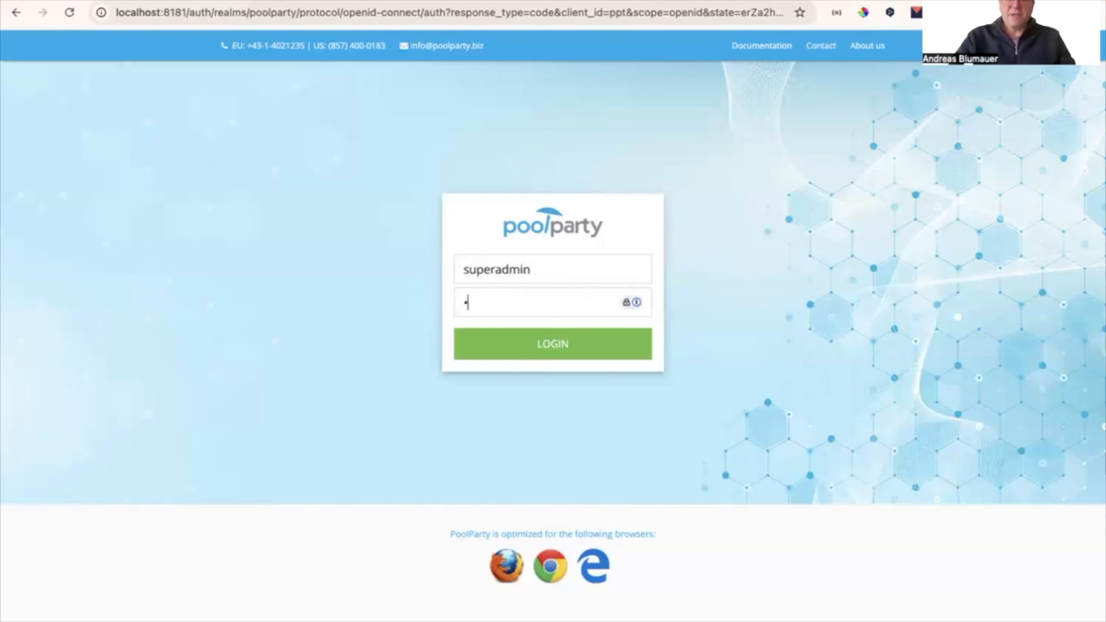
text(•)
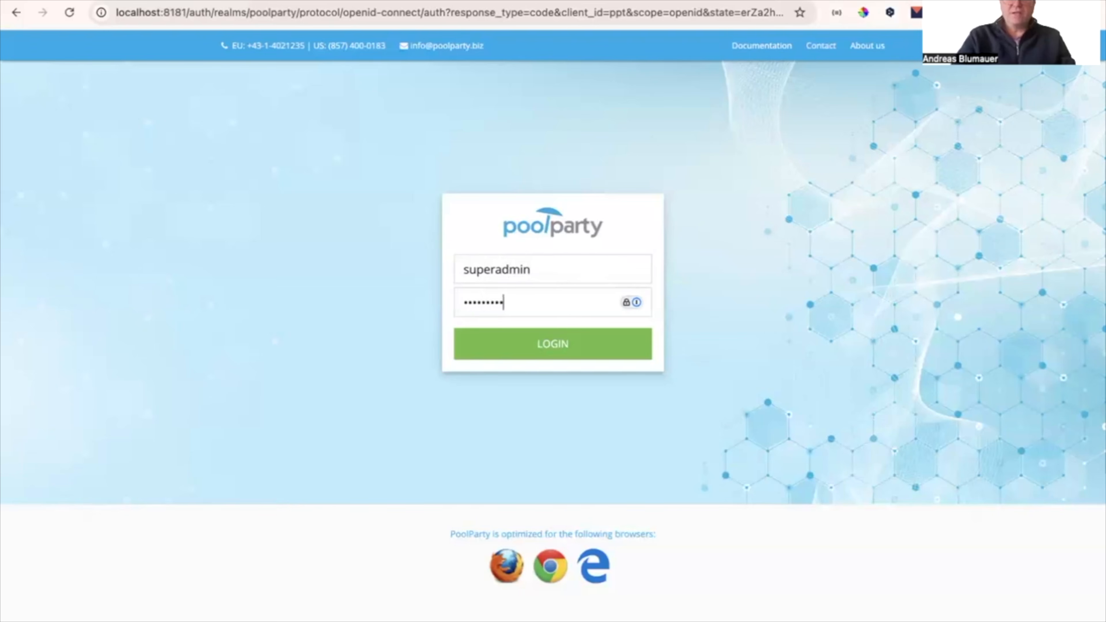
click(567, 344)
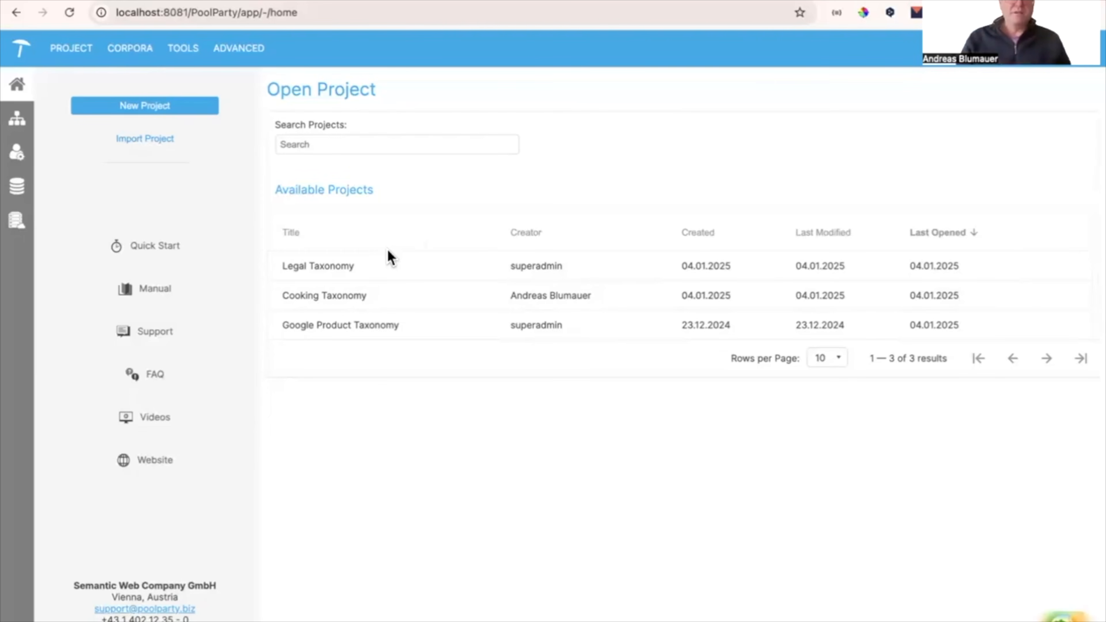
- Open the Cooking Taxonomy project and expand its Drinks and Foods concept schemes
click(358, 300)
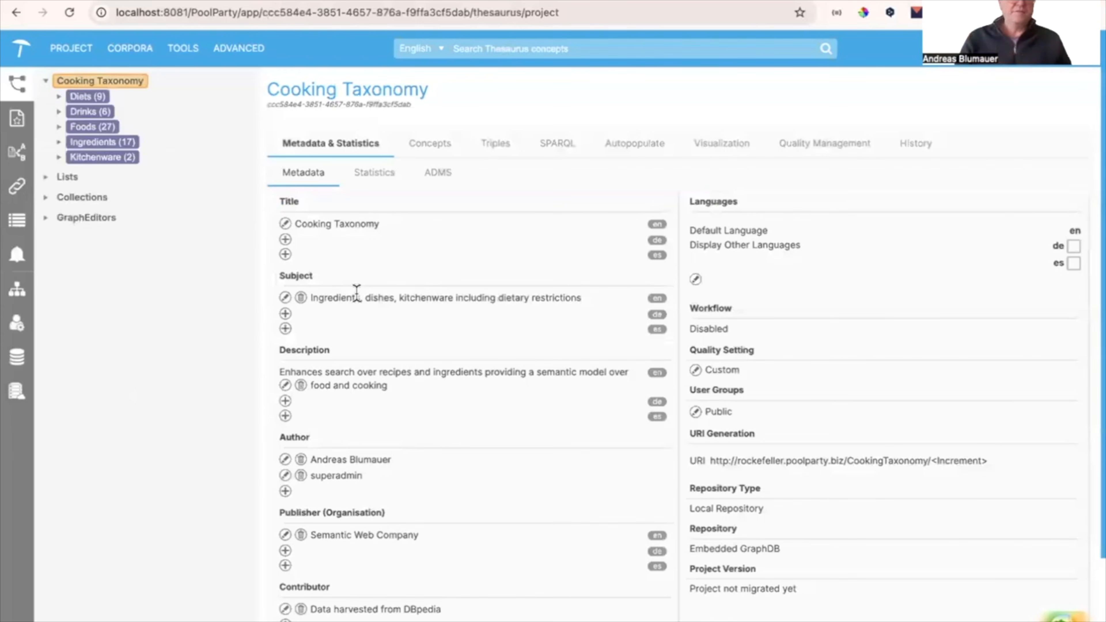
click(59, 97)
click(60, 97)
click(59, 112)
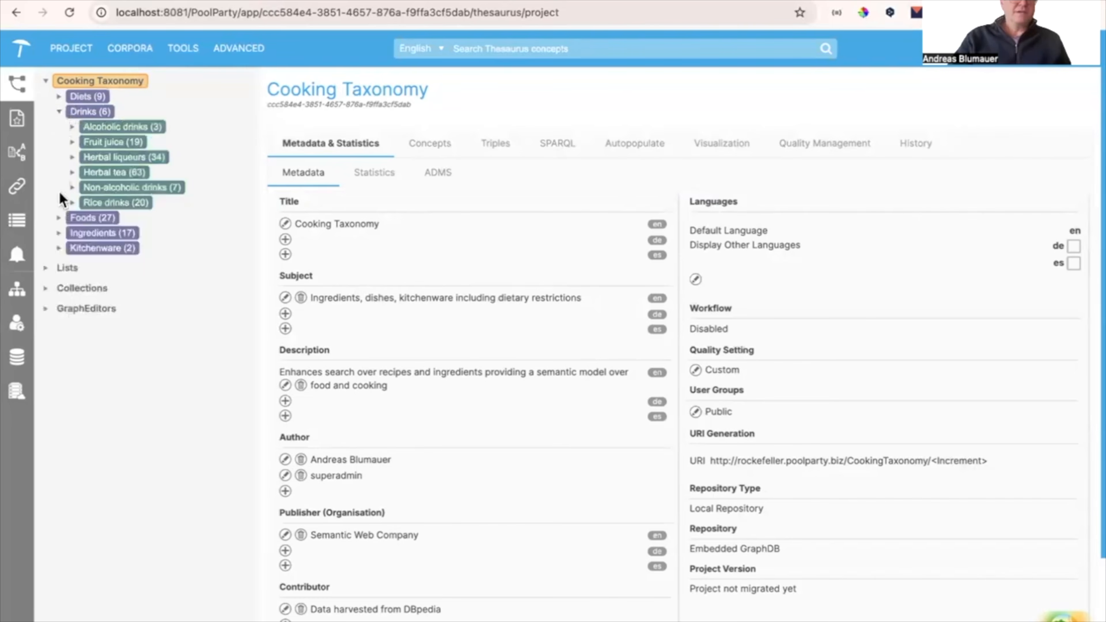
click(59, 218)
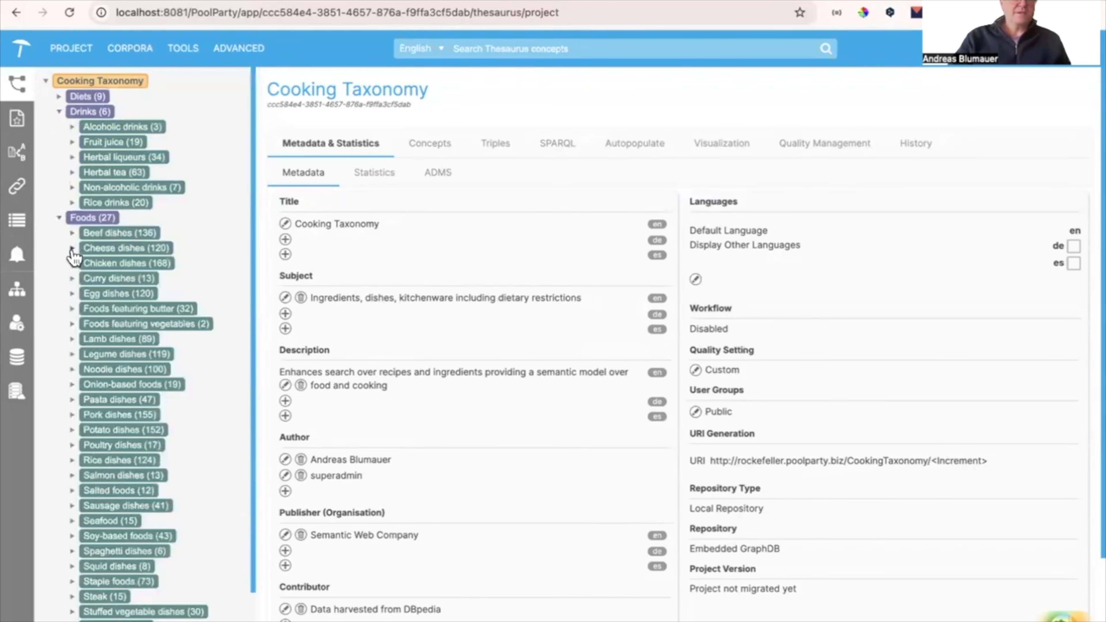
- Look into Beef dishes and Salmon dishes under Foods, and expand the Ingredients scheme to view its top concepts
click(71, 233)
click(72, 235)
click(72, 476)
click(73, 476)
scroll(75, 484, down, 2)
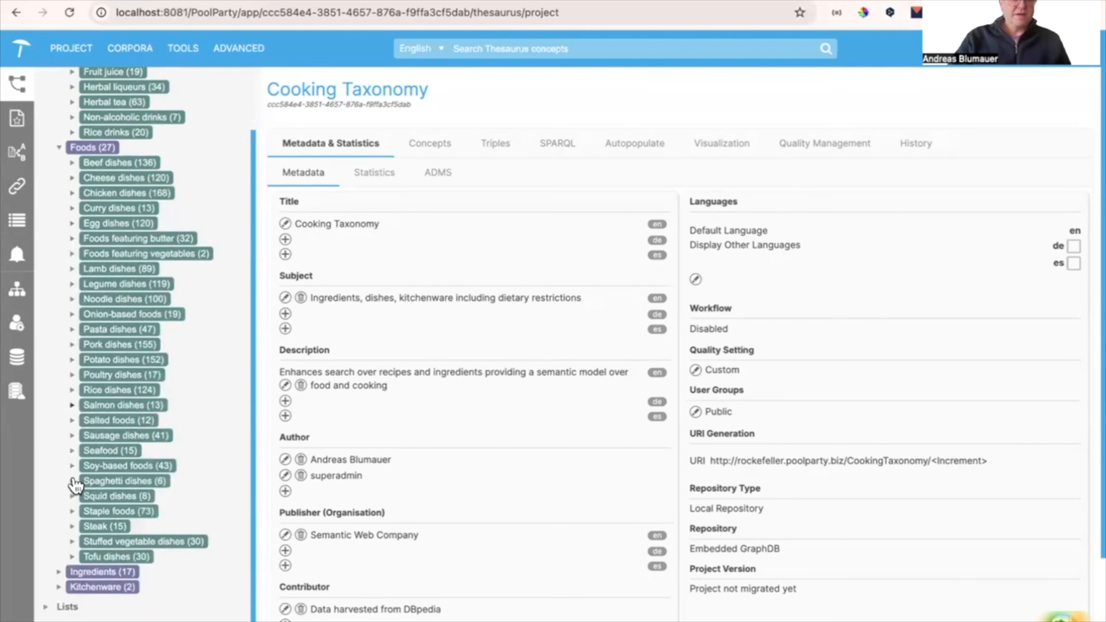
click(58, 573)
scroll(59, 576, down, 7)
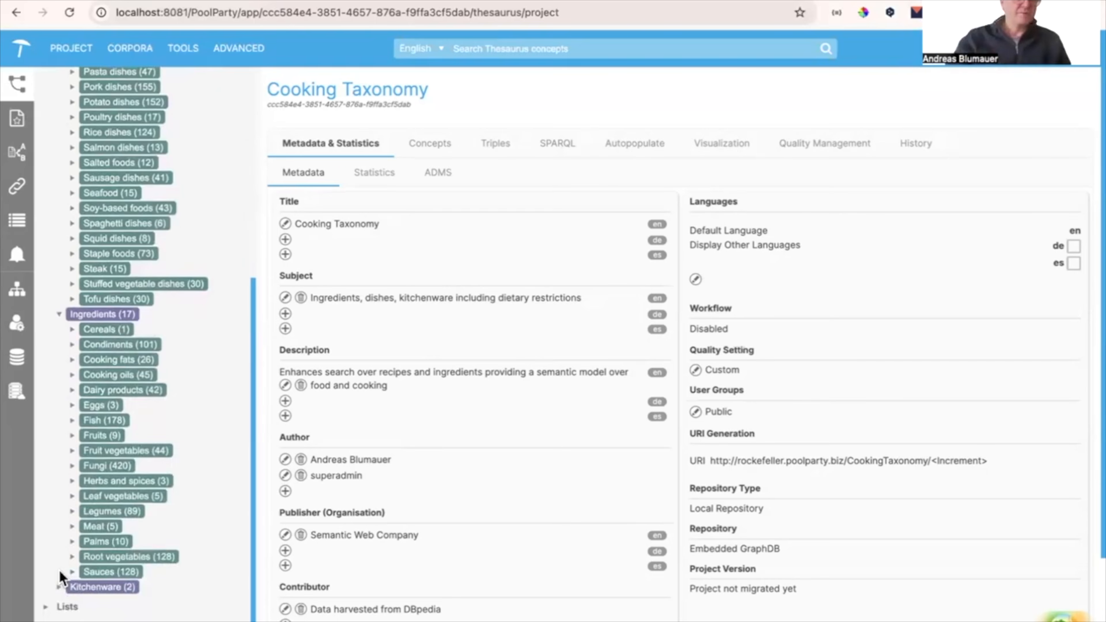
scroll(59, 576, up, 9)
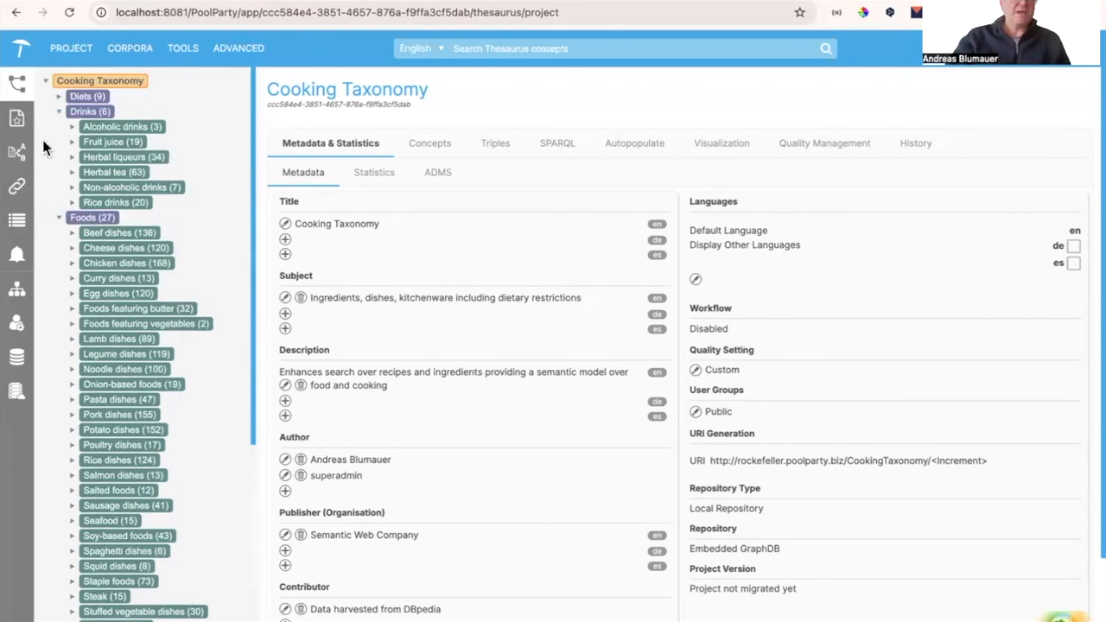
- Expand the Diets and Kitchenware schemes to view their top concepts, closing Kitchenware again
click(58, 96)
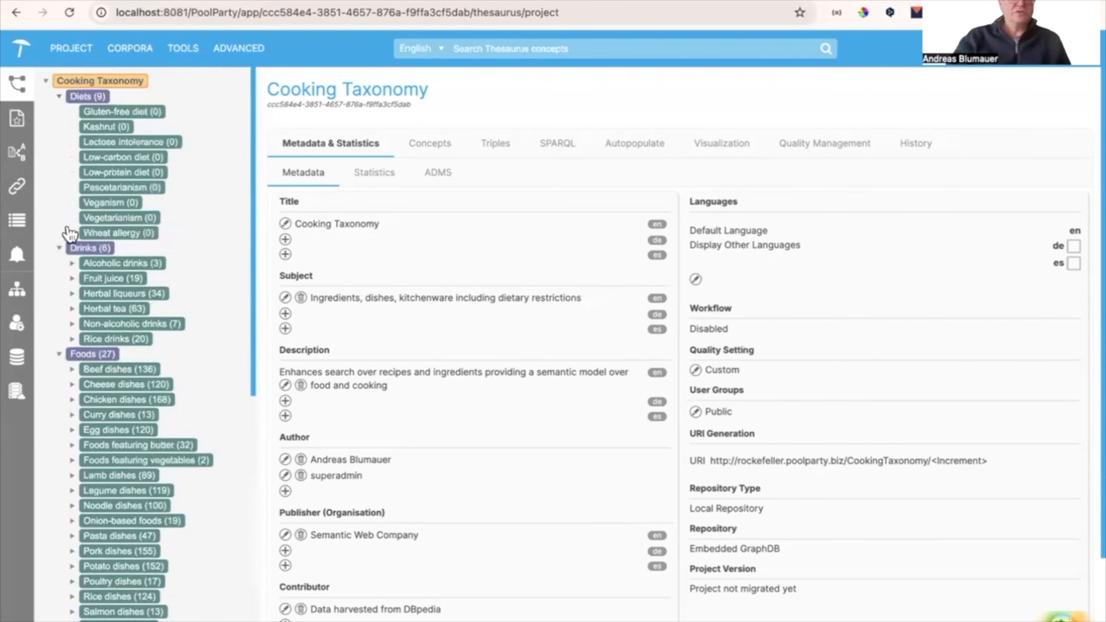
scroll(68, 234, down, 13)
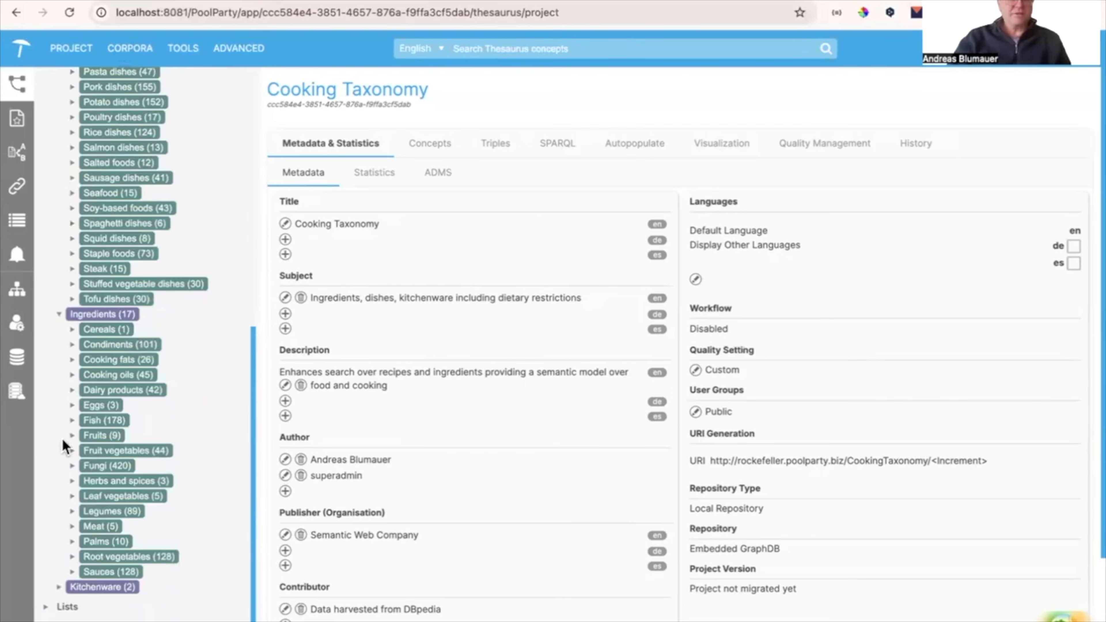
click(59, 587)
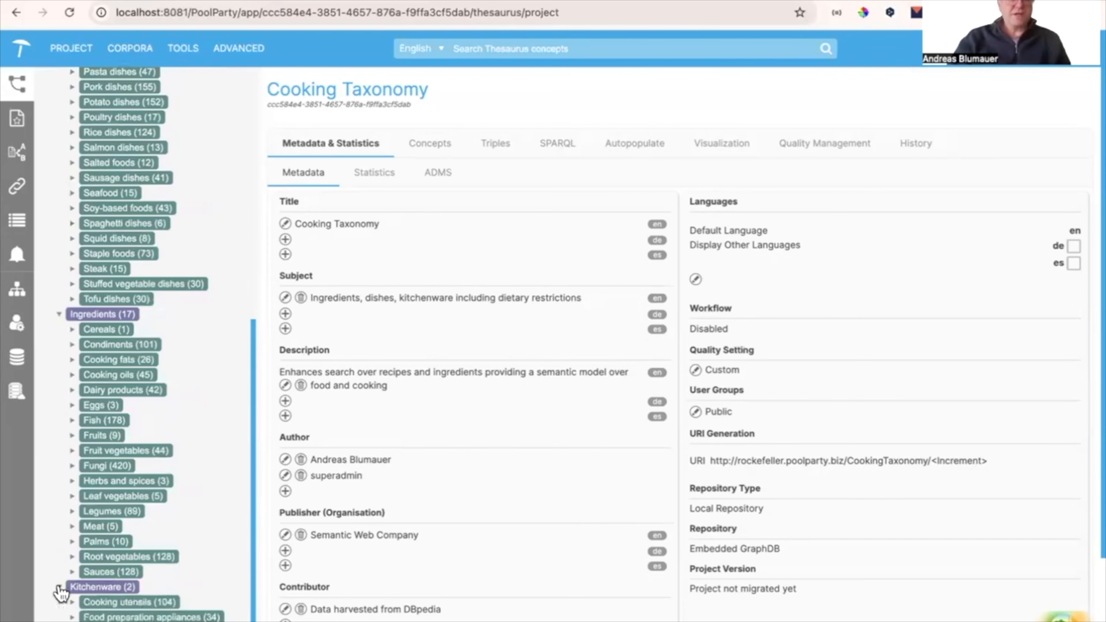
click(59, 588)
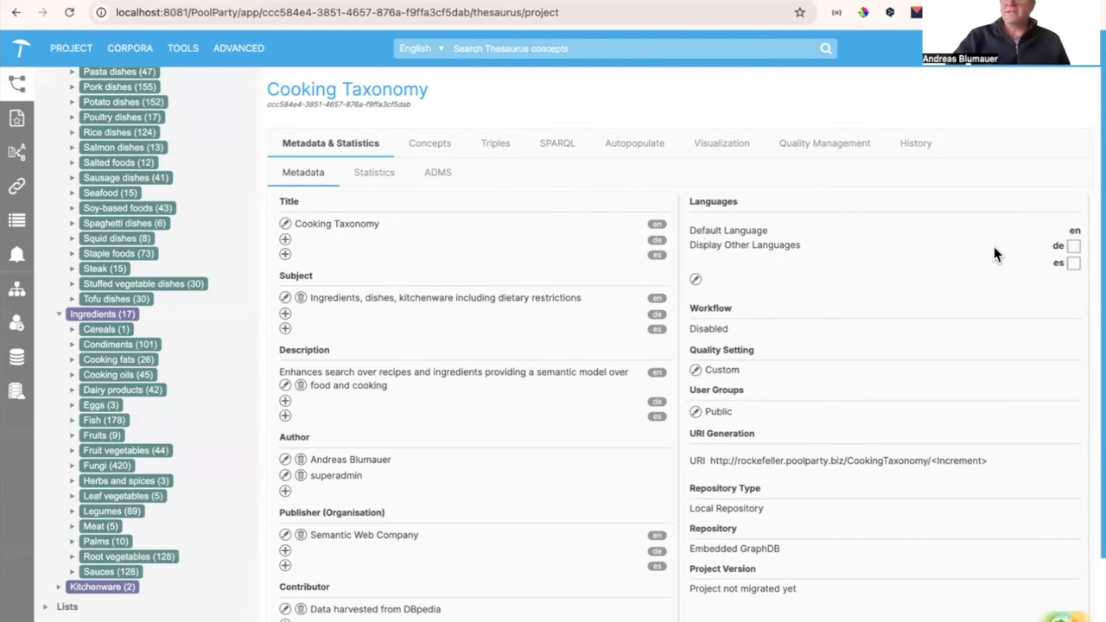
- Enable the display of the additional project languages de and es
click(1076, 248)
click(1071, 264)
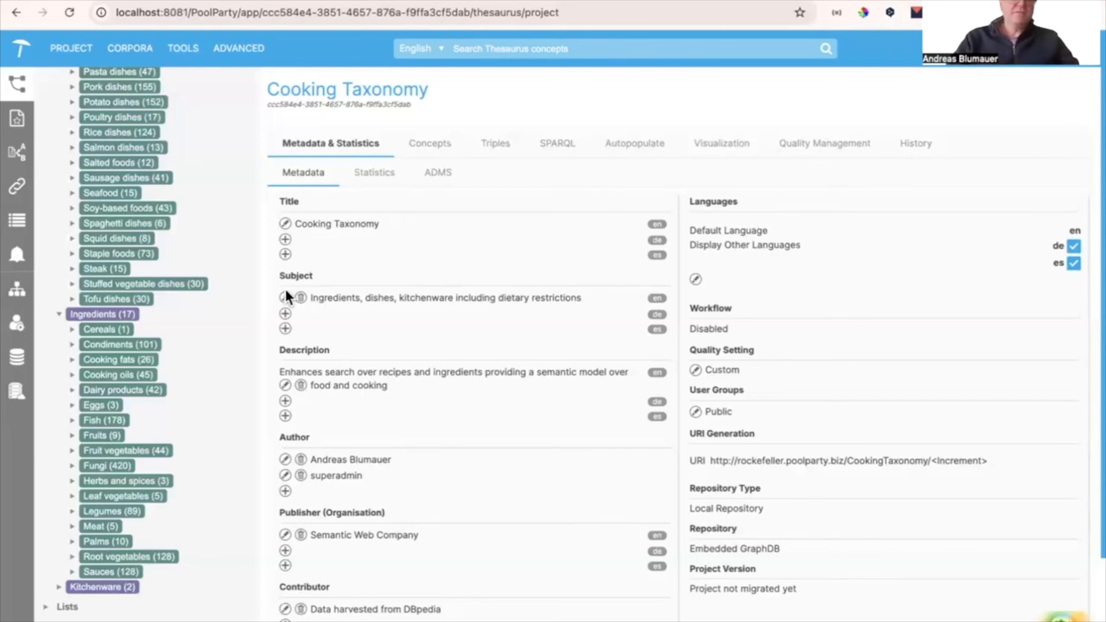
- Collapse the Foods, Drinks and Diets schemes and view the statistics of the Cooking Taxonomy project
scroll(228, 251, up, 8)
scroll(227, 251, up, 3)
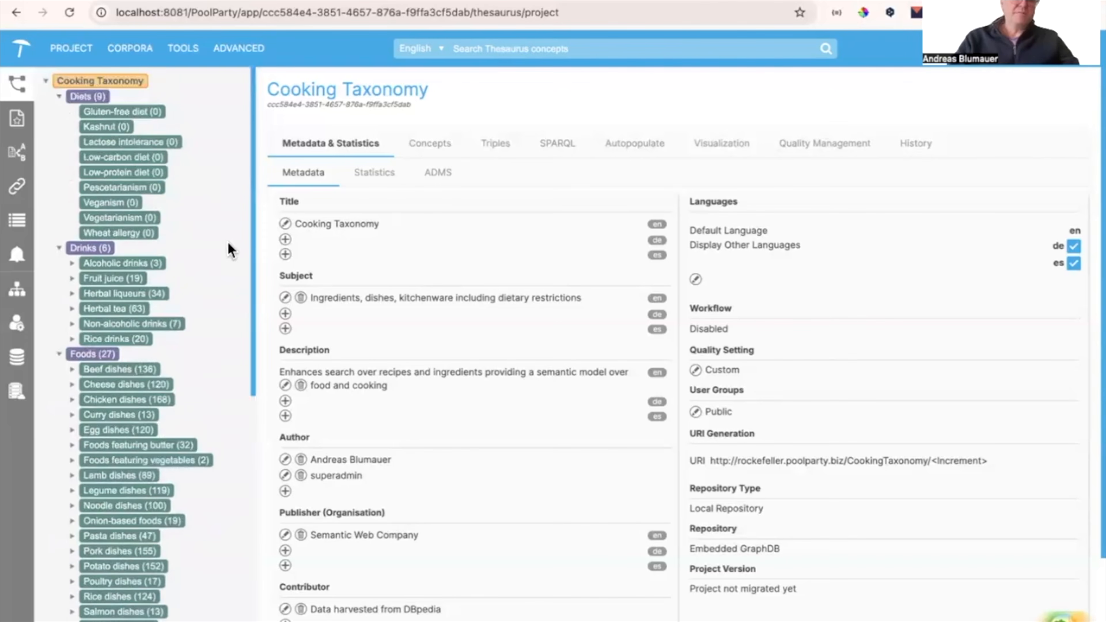
click(58, 354)
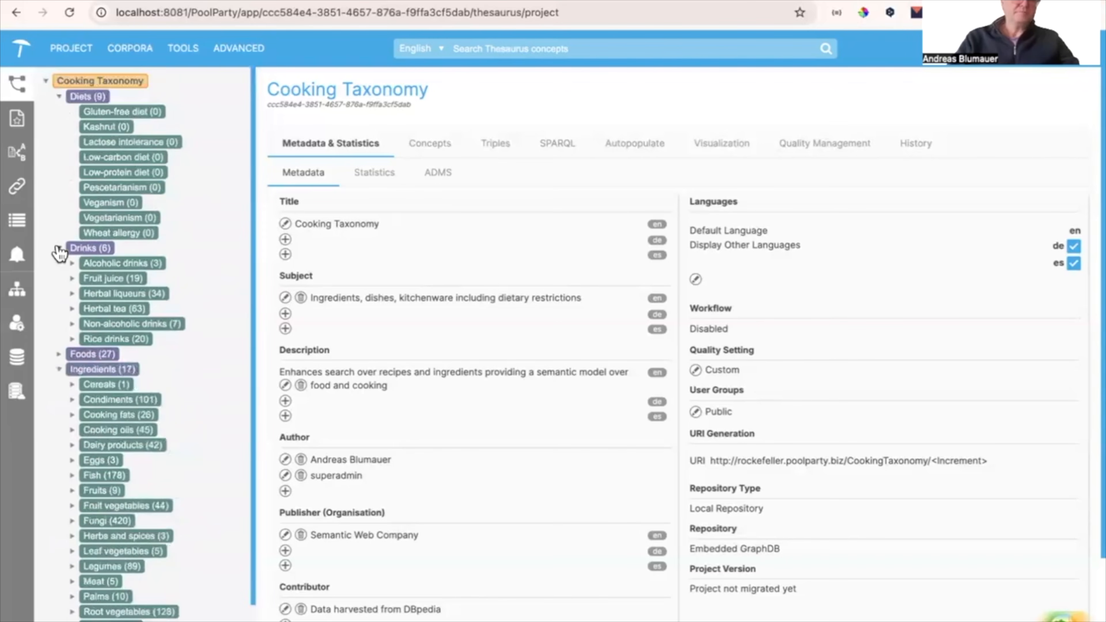
click(59, 248)
click(59, 97)
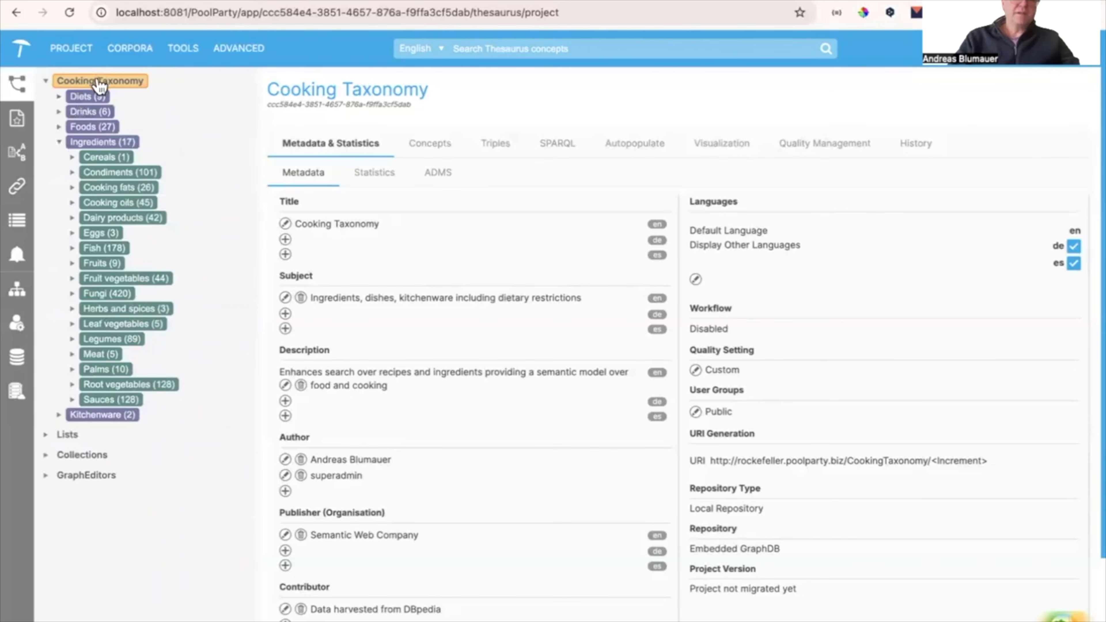
click(373, 172)
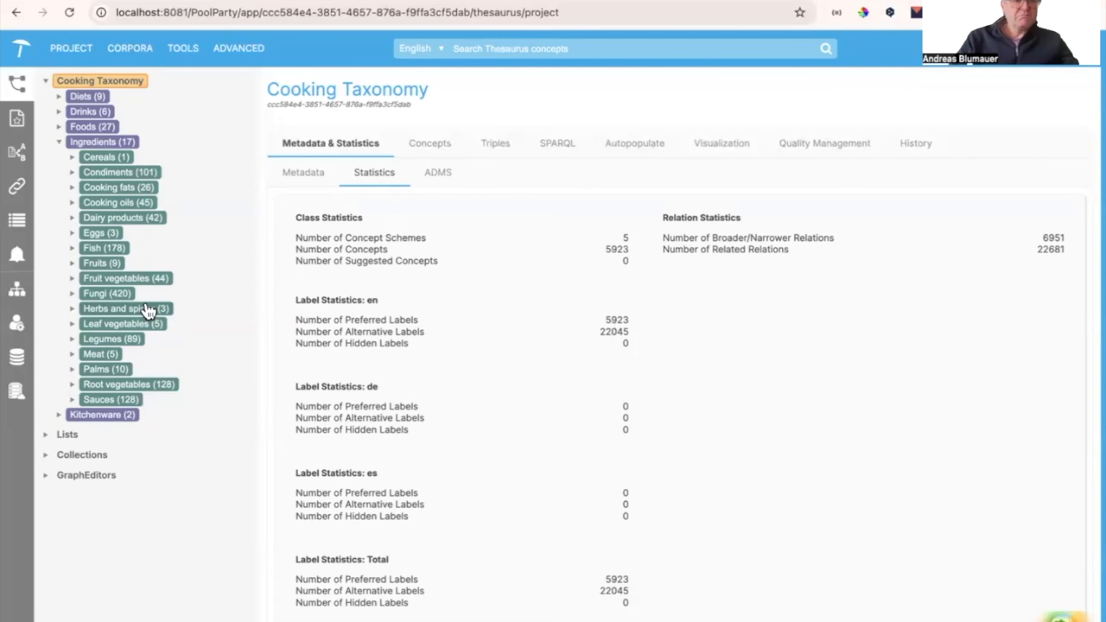
- Collapse Ingredients, expand Foods down to Spaghetti dishes, and open the details of the Spaghetti dishes concept
click(59, 142)
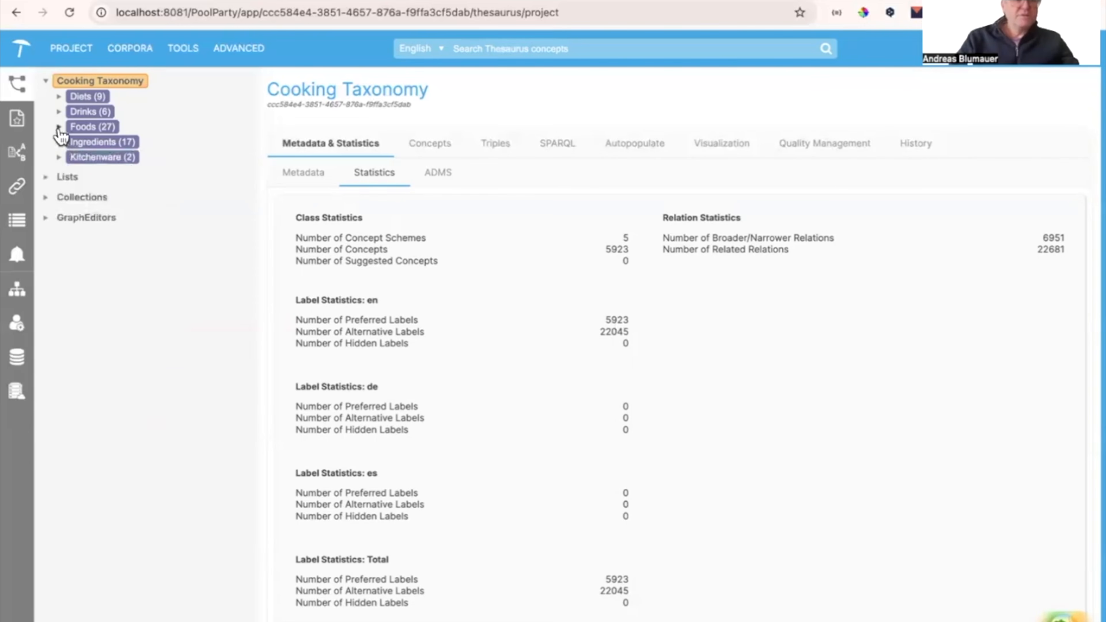
click(59, 127)
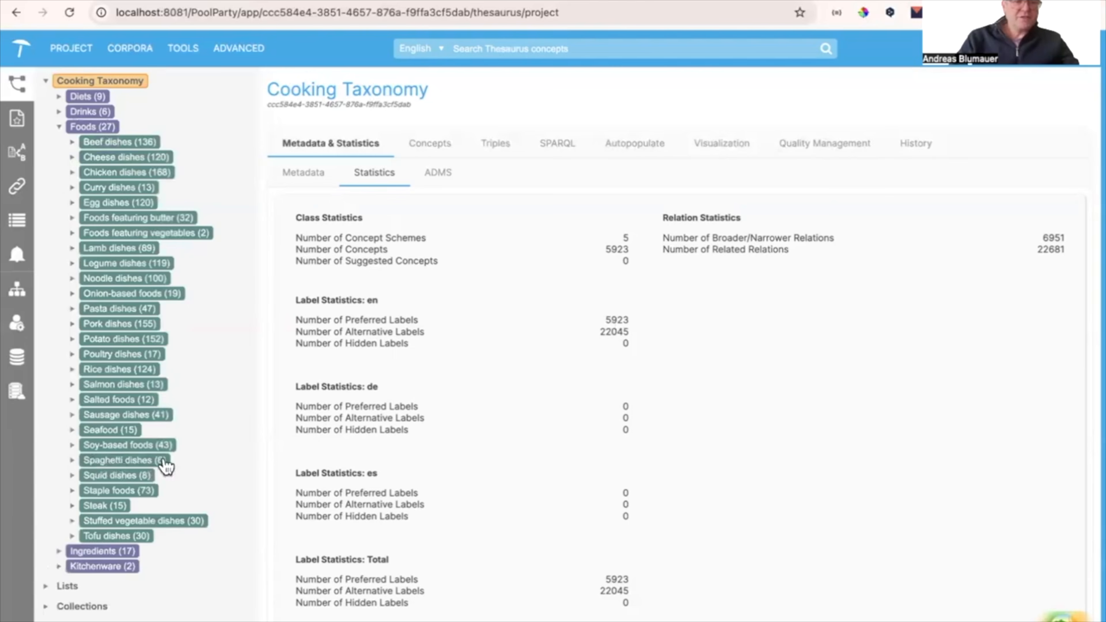
click(72, 460)
scroll(71, 462, down, 1)
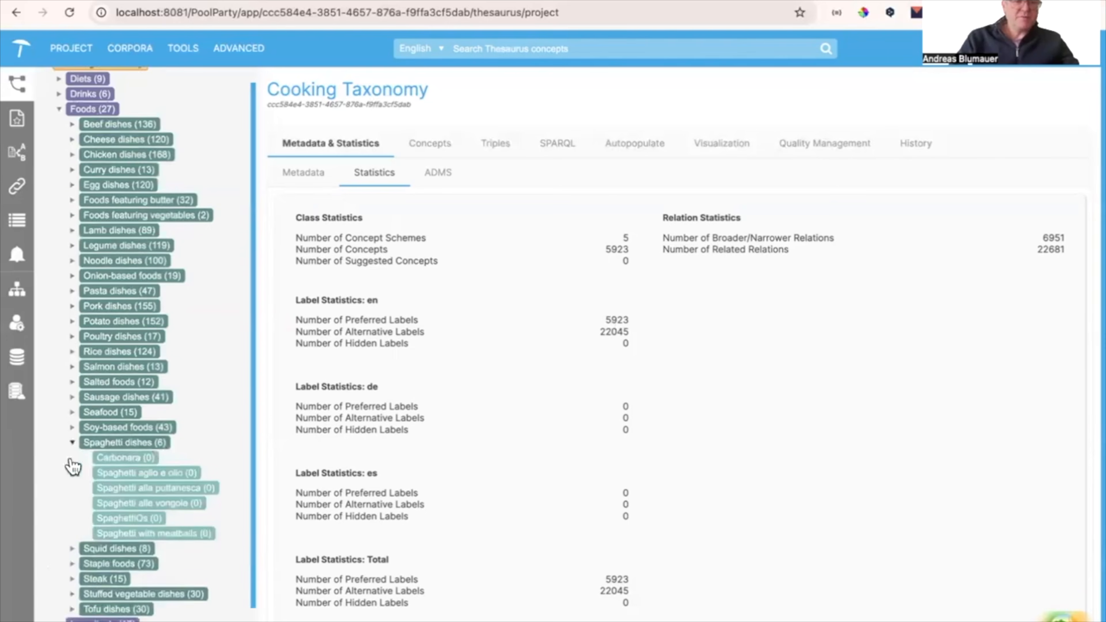
scroll(72, 465, down, 3)
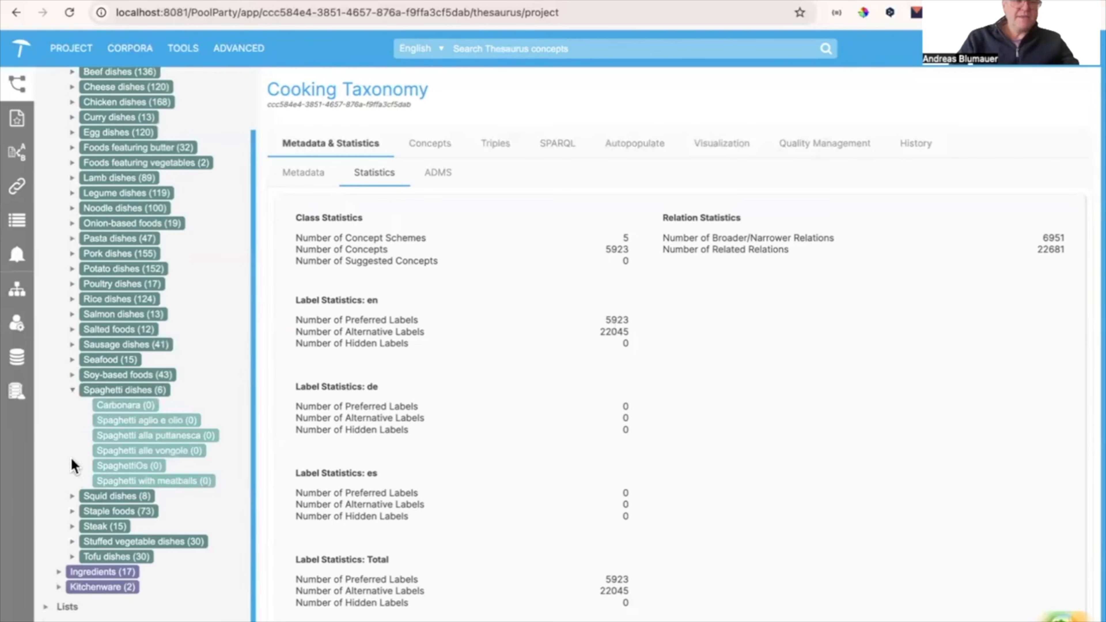
click(118, 394)
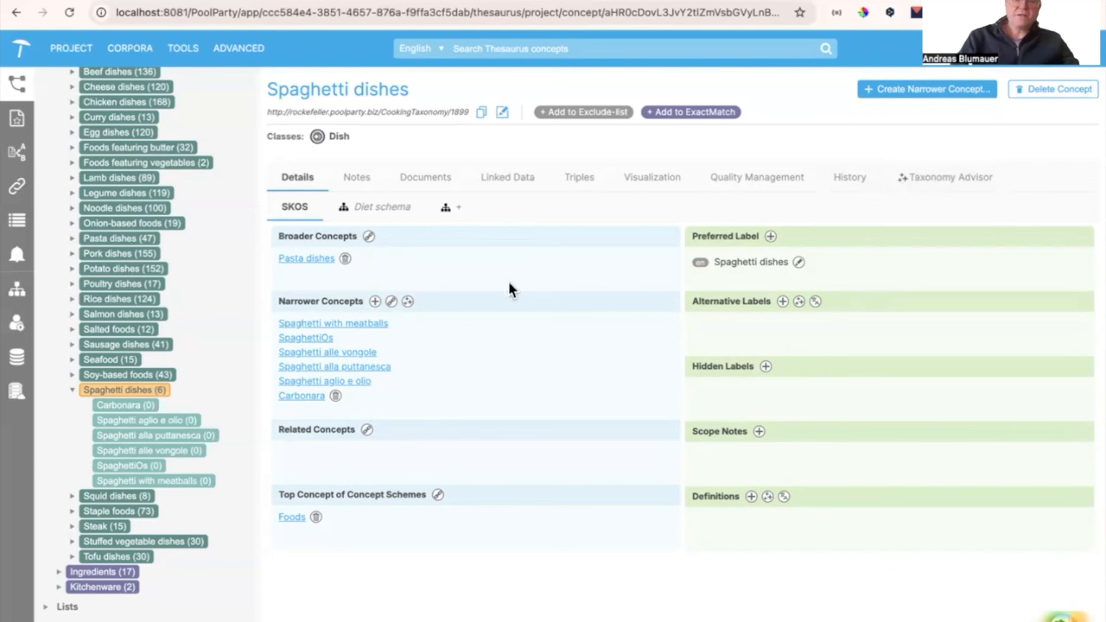
- Generate narrower concept suggestions for Spaghetti dishes and select Spaghetti Bolognese, Spaghetti with Tomato Sauce and Spaghetti Amatriciana
click(407, 301)
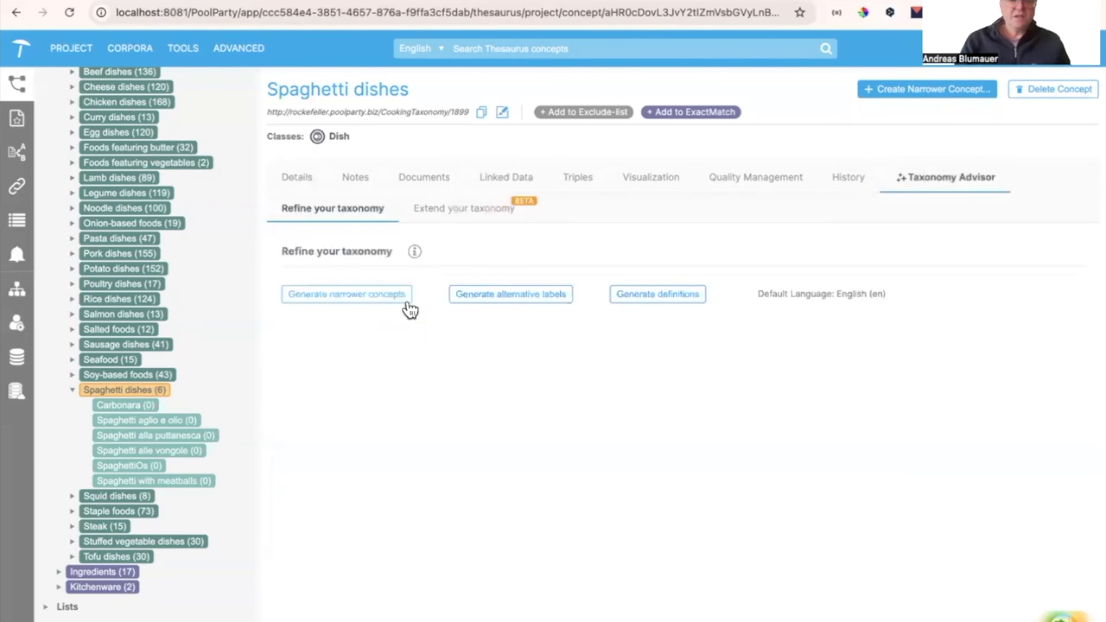
click(368, 300)
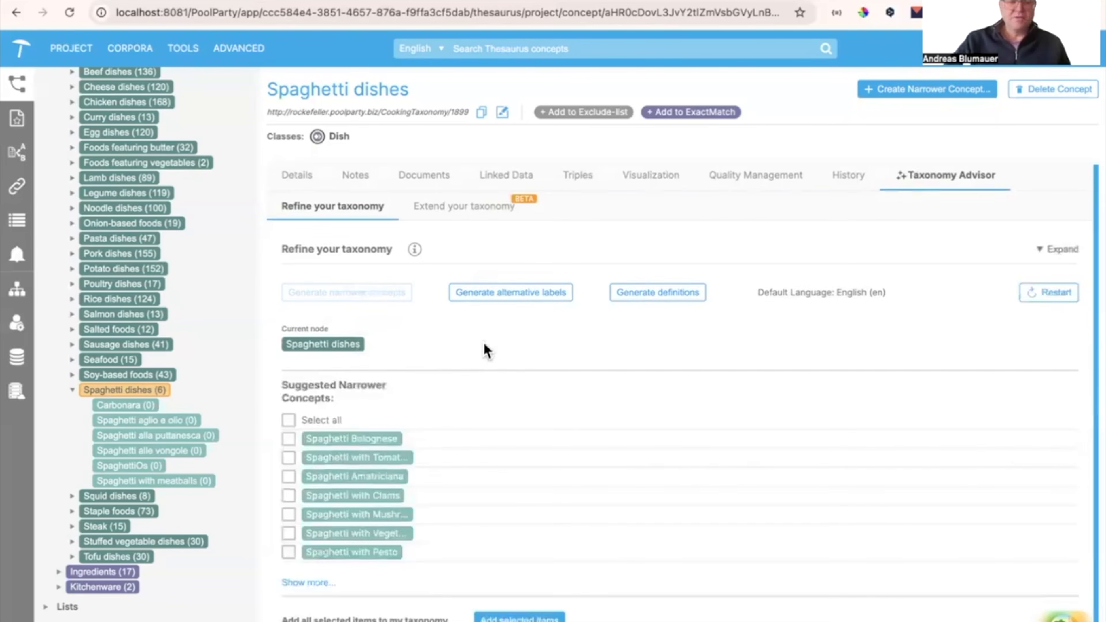
click(288, 438)
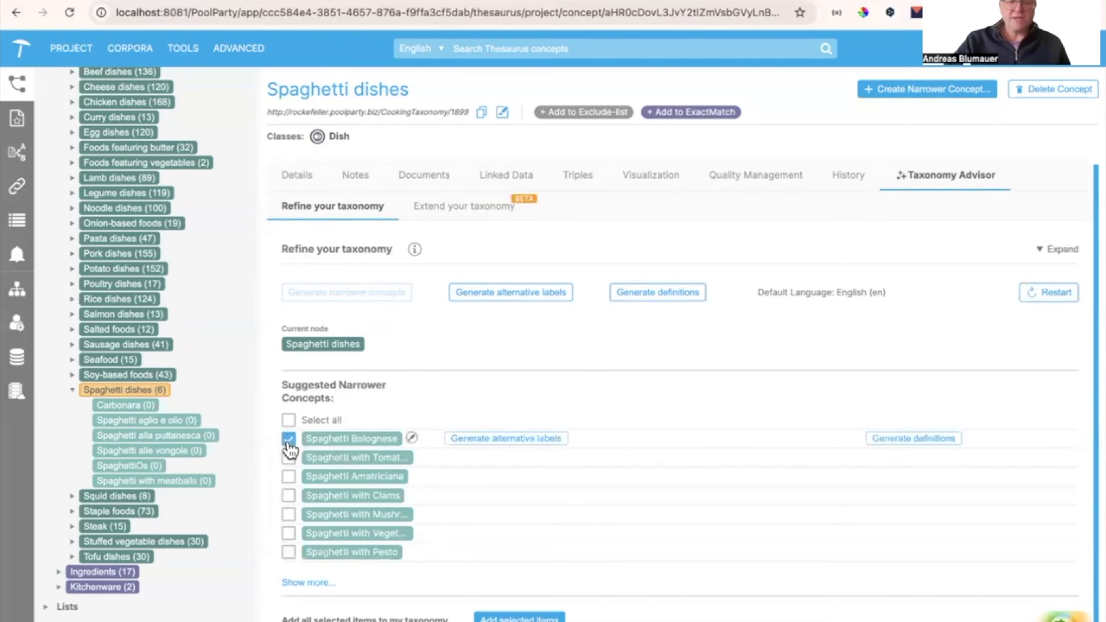
click(289, 457)
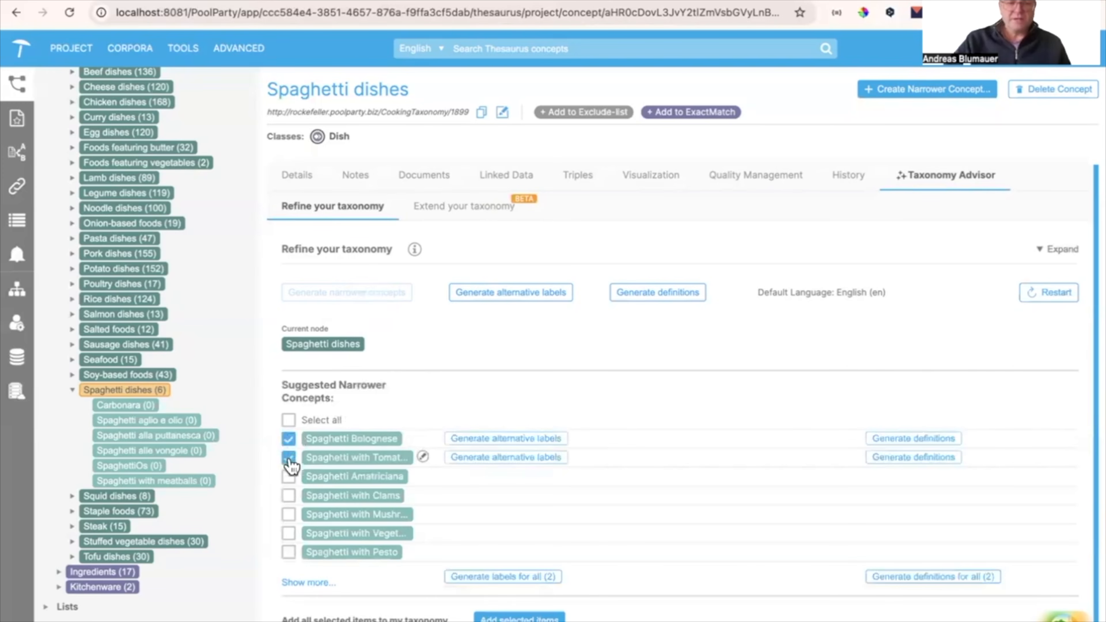
click(423, 456)
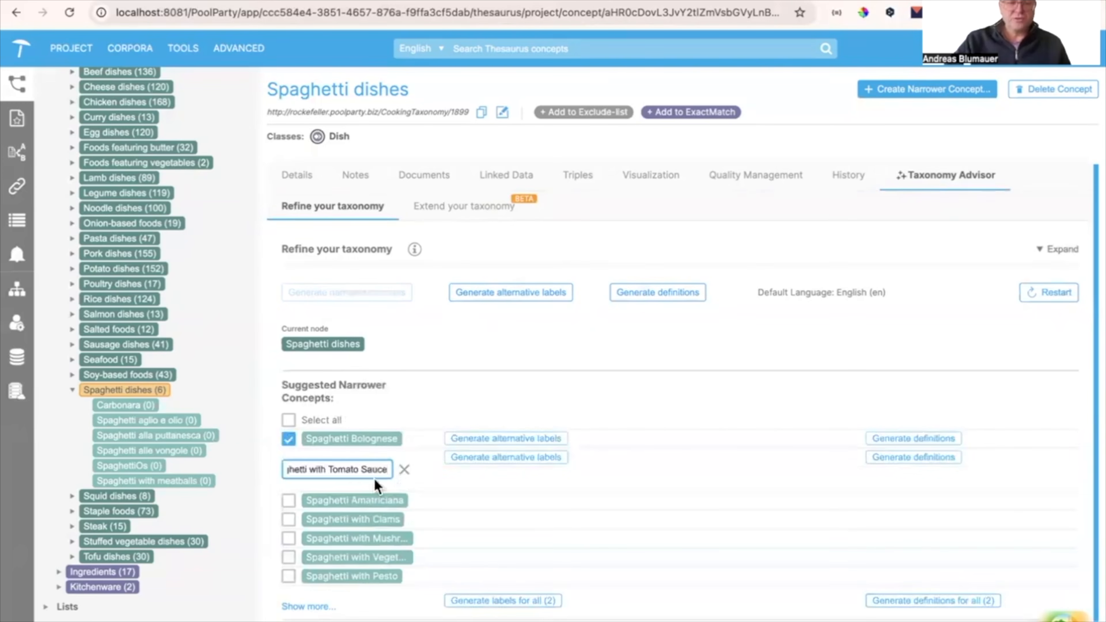
click(289, 500)
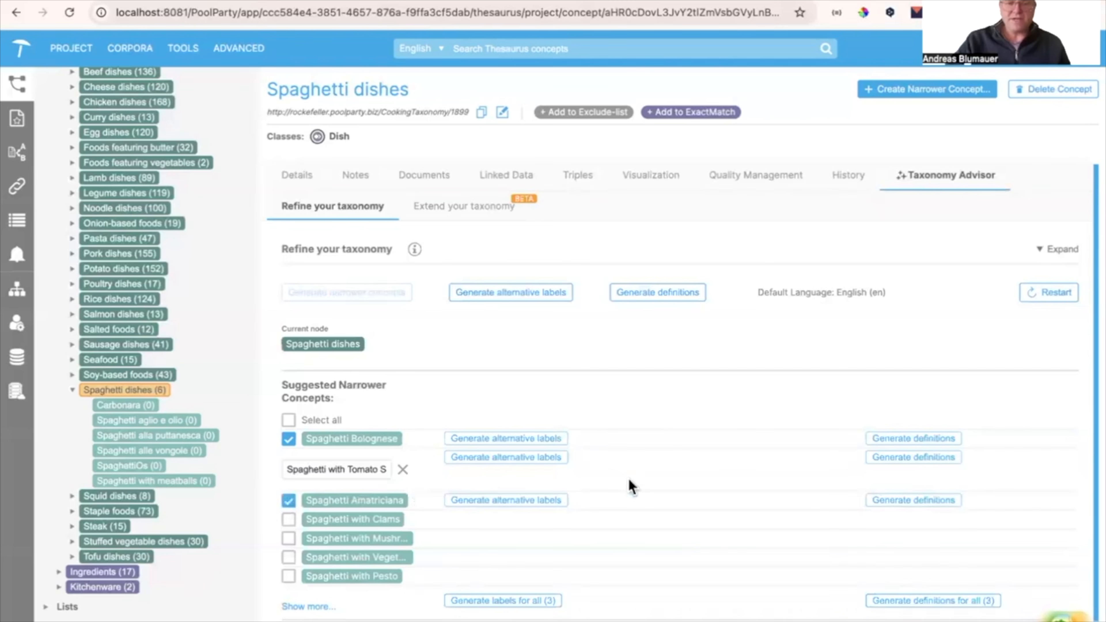
- Generate alternative labels and definitions for the suggested concept Spaghetti Bolognese
scroll(630, 487, down, 1)
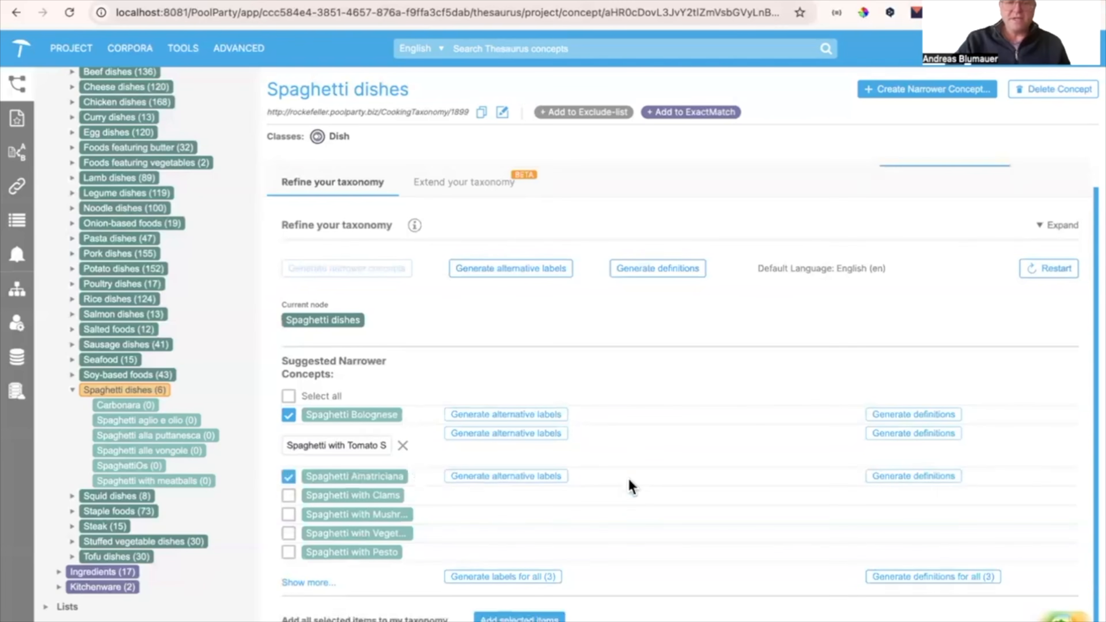
click(555, 416)
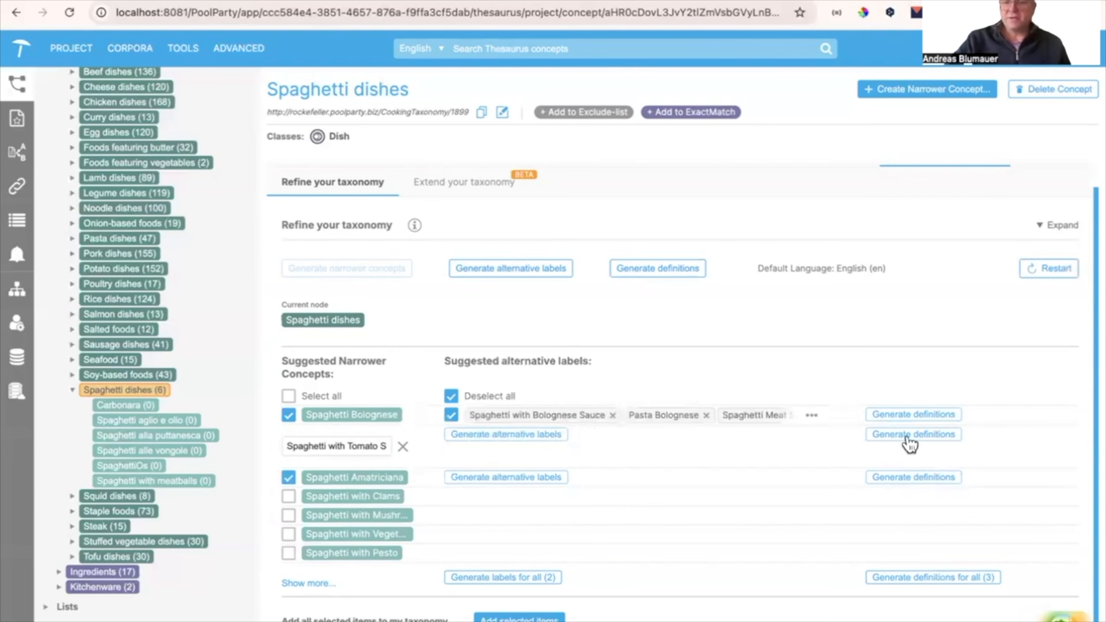
click(937, 414)
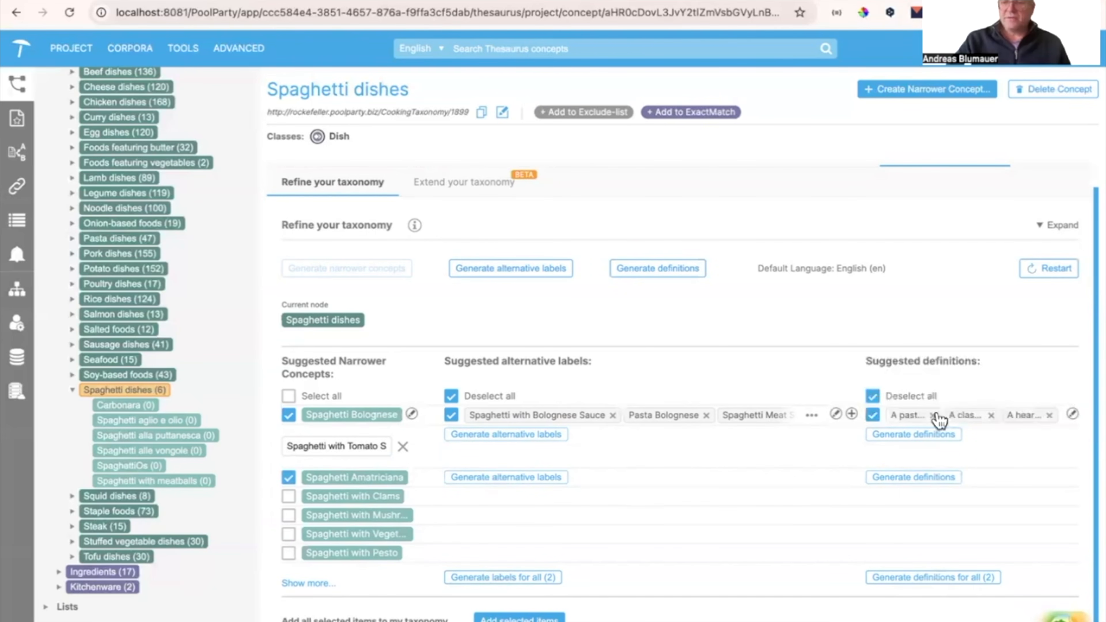
- Remove the third suggested definition of Spaghetti Bolognese, save the definitions, and add the three selected narrower concepts to the taxonomy under Spaghetti dishes
click(1071, 414)
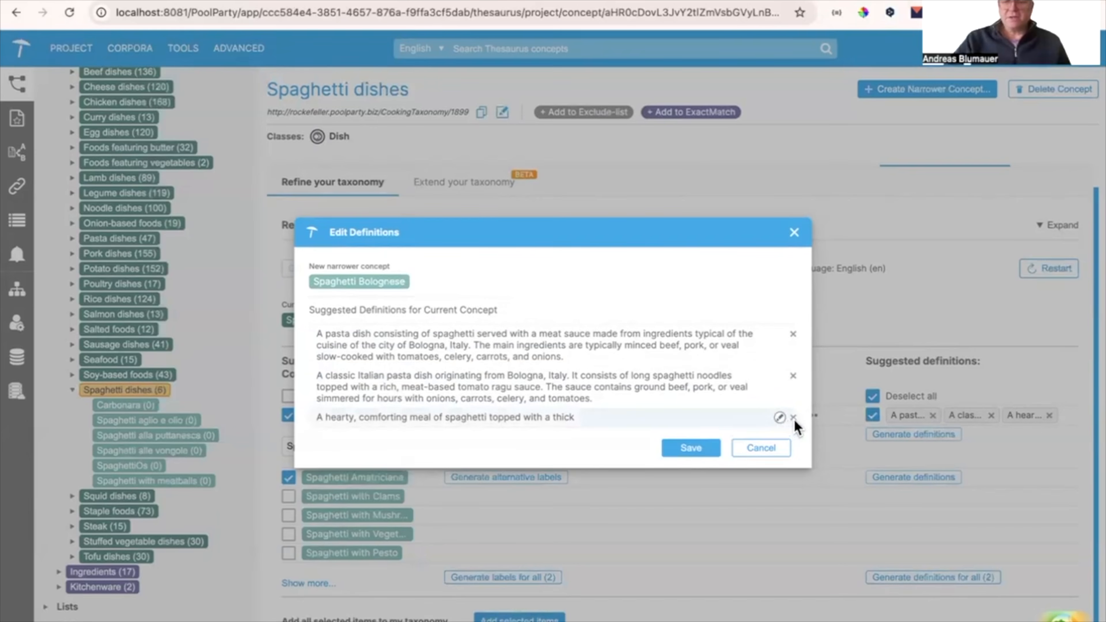
click(792, 418)
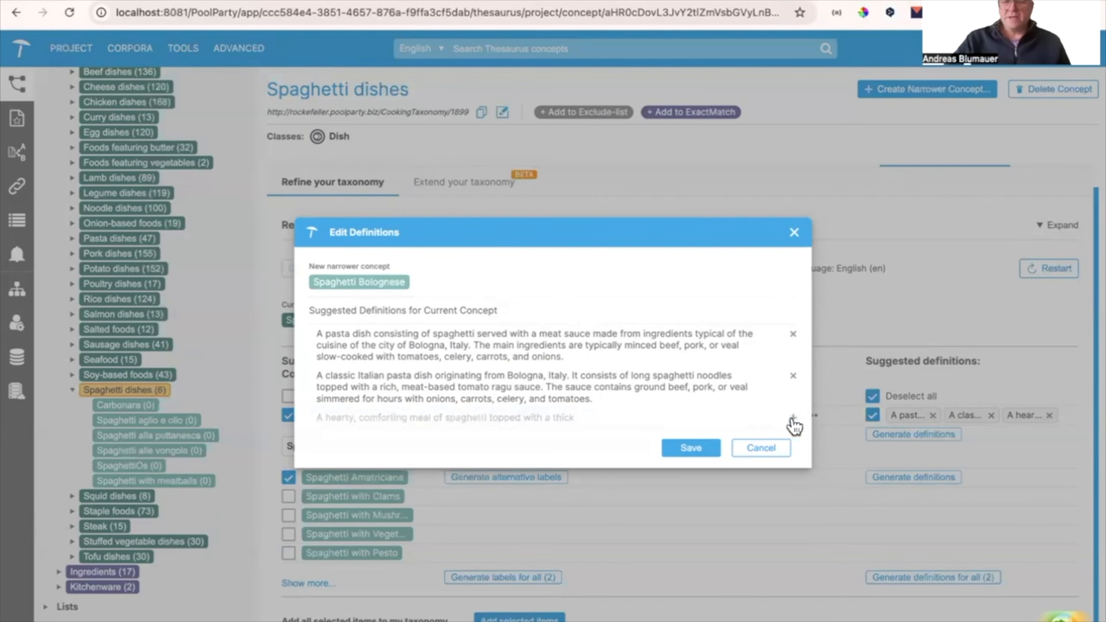
click(700, 448)
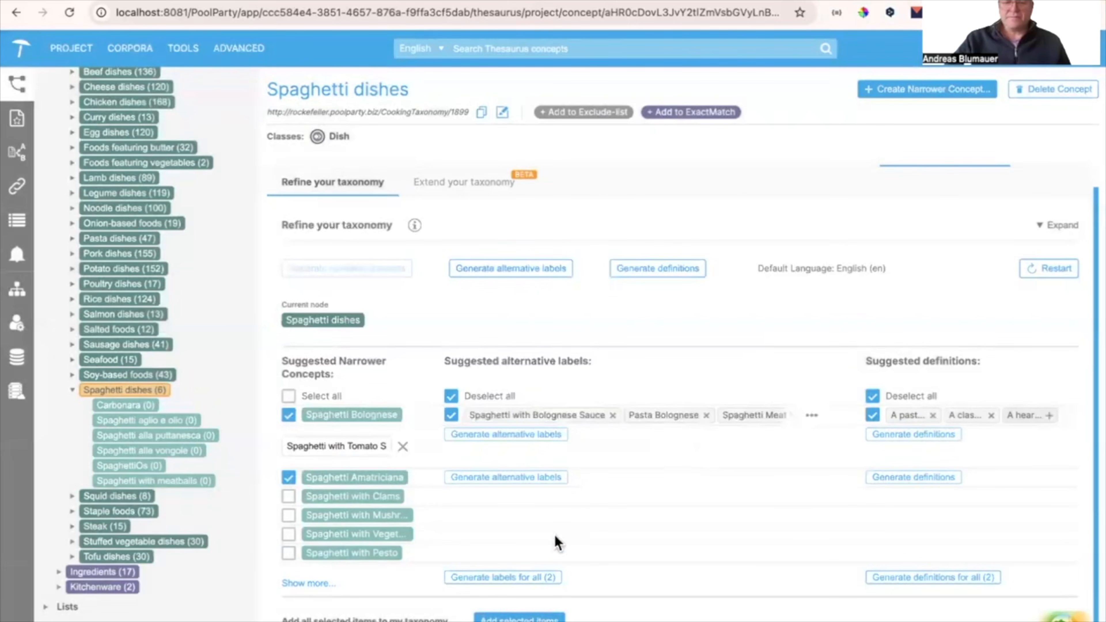
click(533, 576)
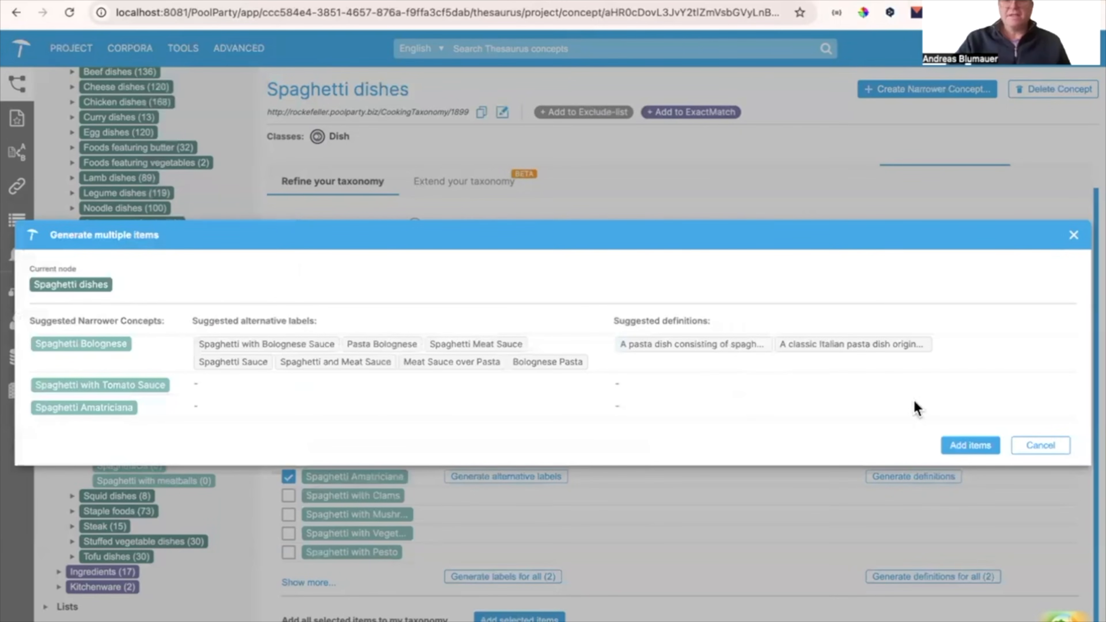
click(959, 446)
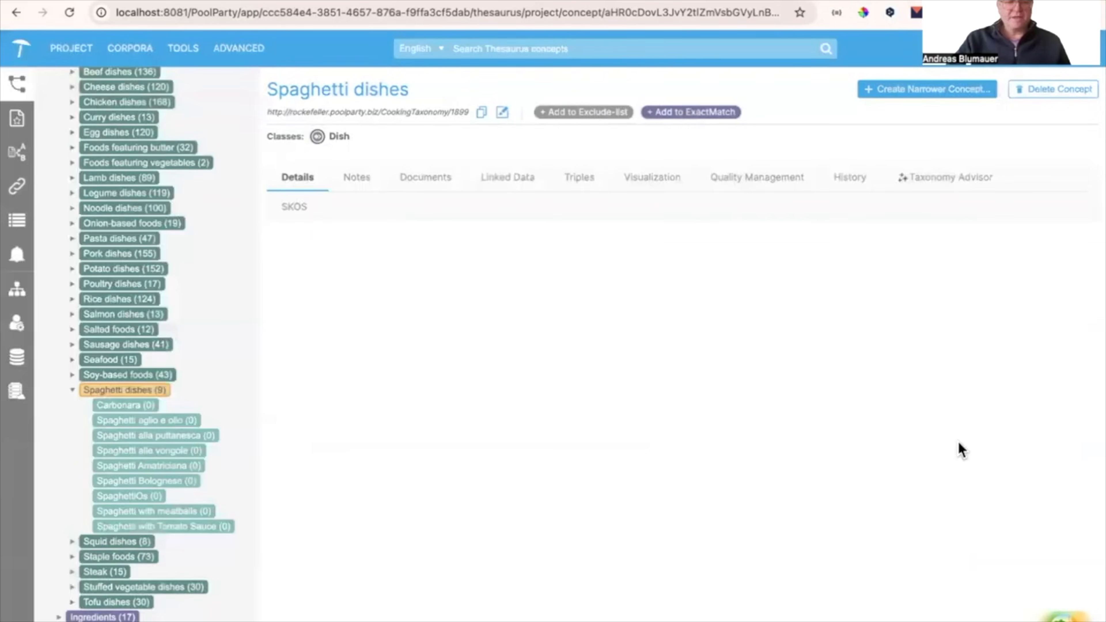
- Open the new Spaghetti Bolognese concept and review its alternative labels and definitions
click(187, 481)
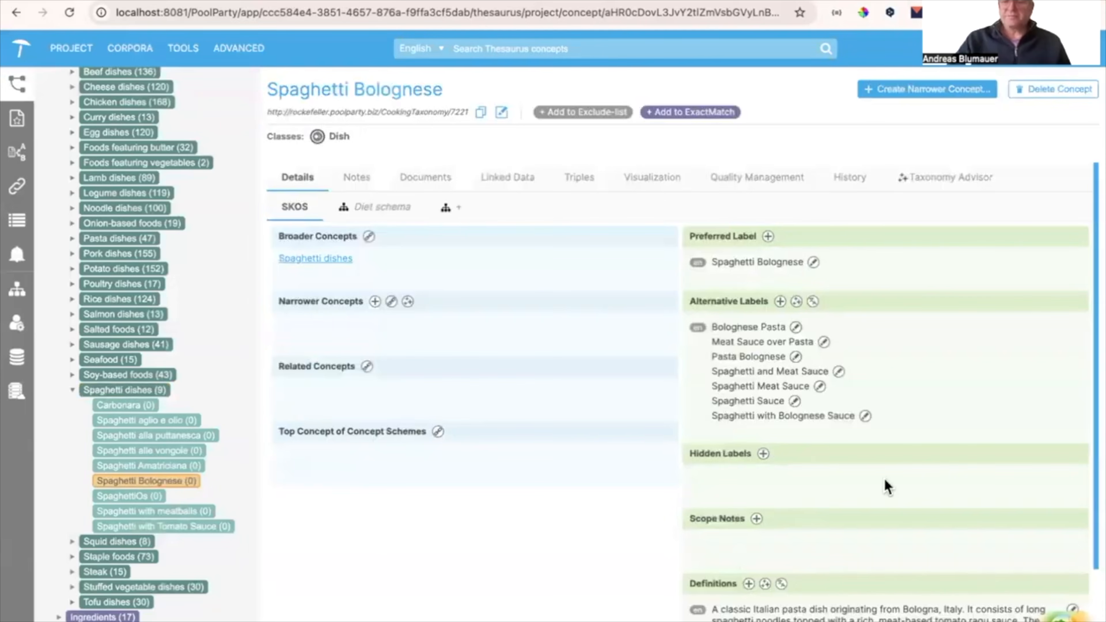
scroll(885, 486, down, 2)
scroll(885, 480, up, 2)
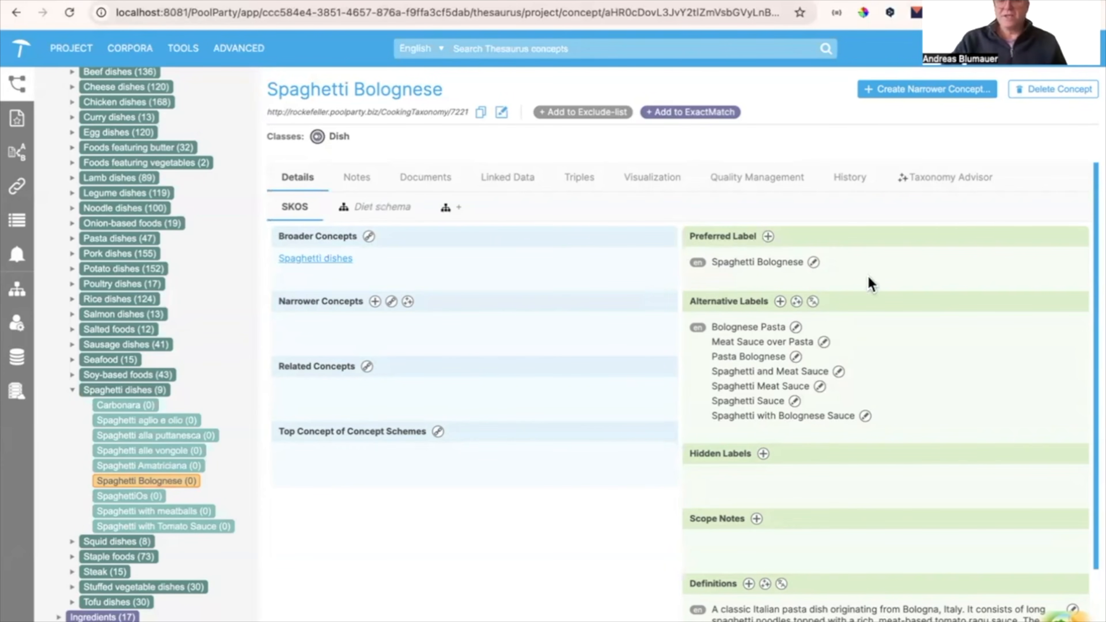
- Generate label suggestions for Spaghetti Bolognese with German (de) as the target language
click(812, 301)
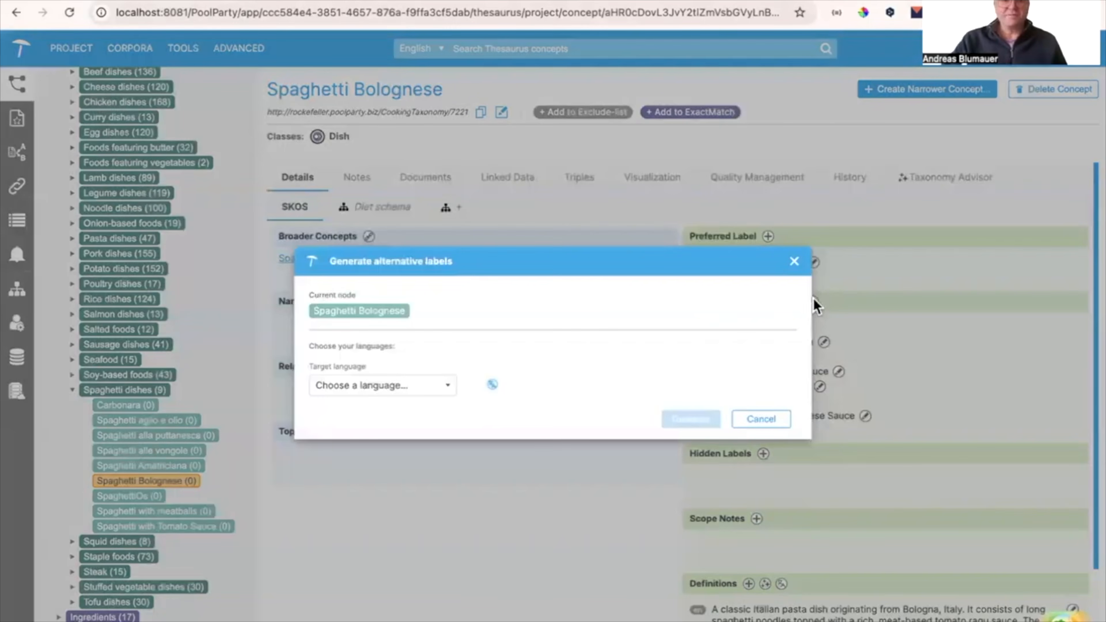
click(390, 390)
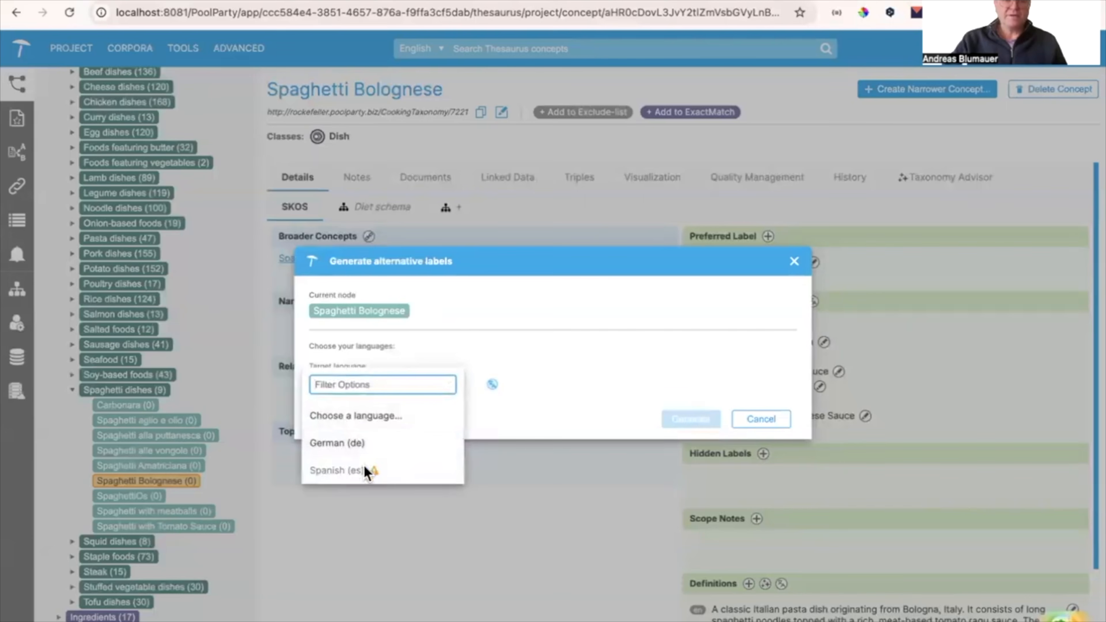
click(360, 443)
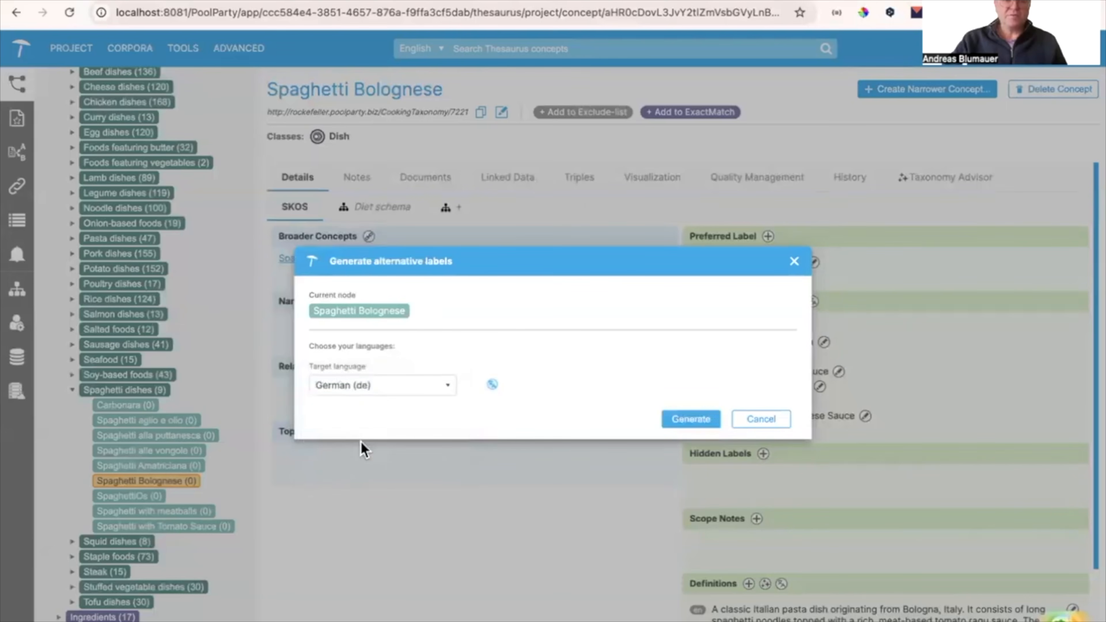
click(672, 420)
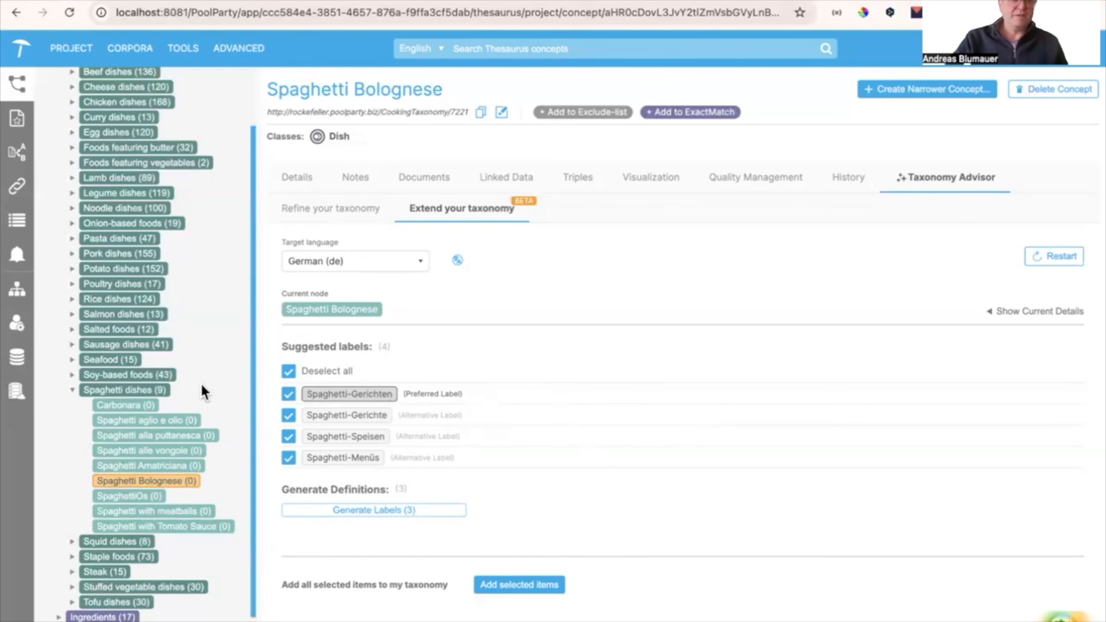
- Generate German (de) labels for Carbonara, discarding the pending Spaghetti Bolognese suggestions, and add all suggested preferred and alternative labels to the taxonomy
click(148, 409)
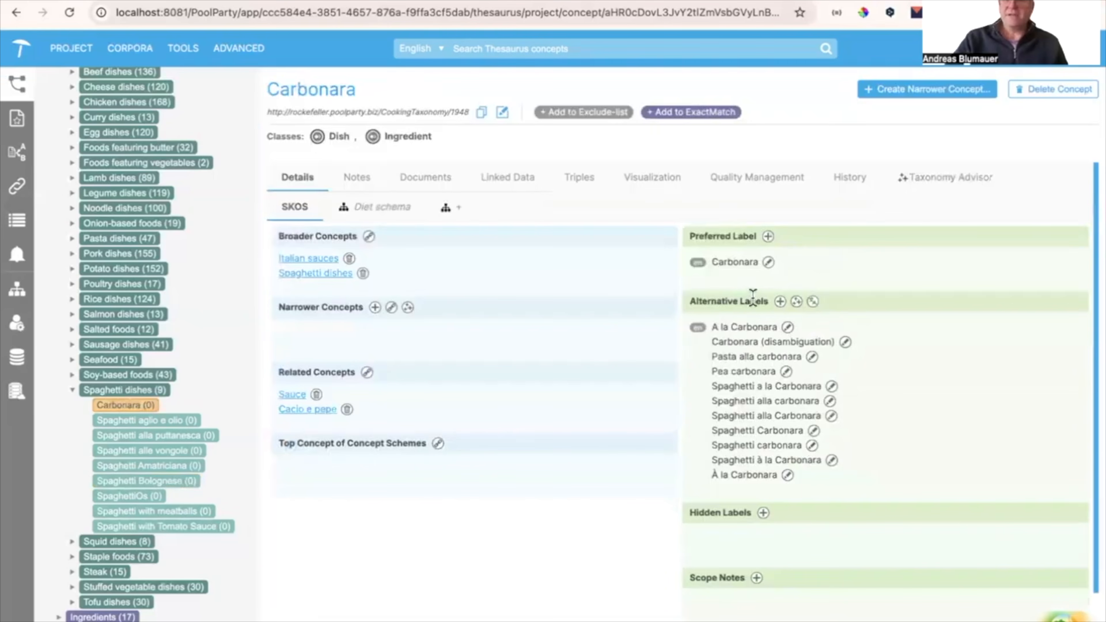
click(812, 302)
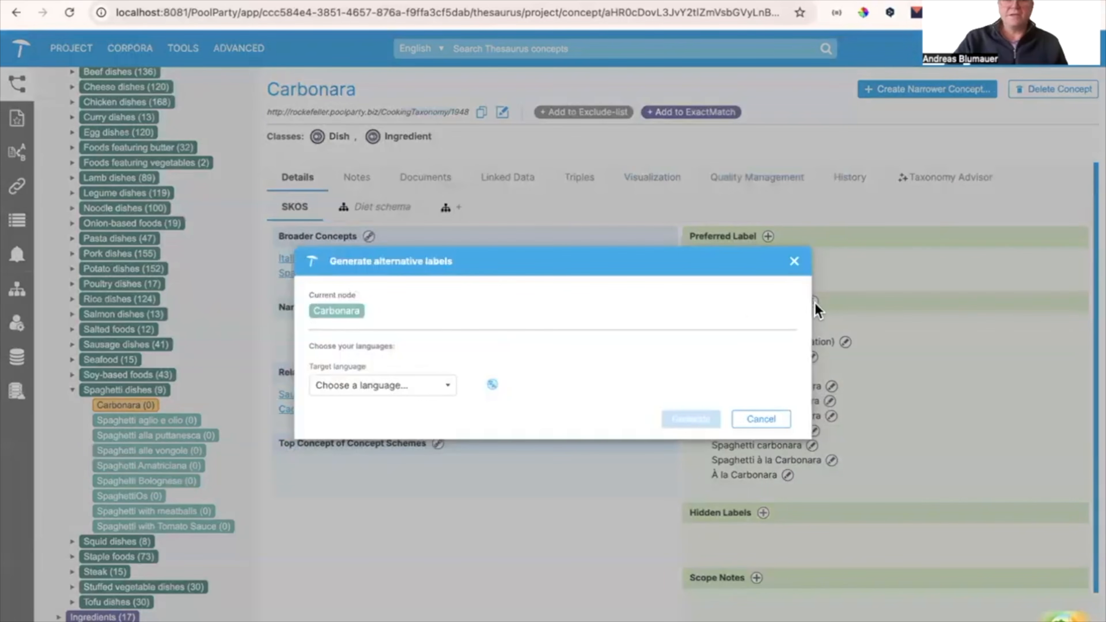
click(426, 384)
click(394, 432)
click(397, 386)
click(392, 441)
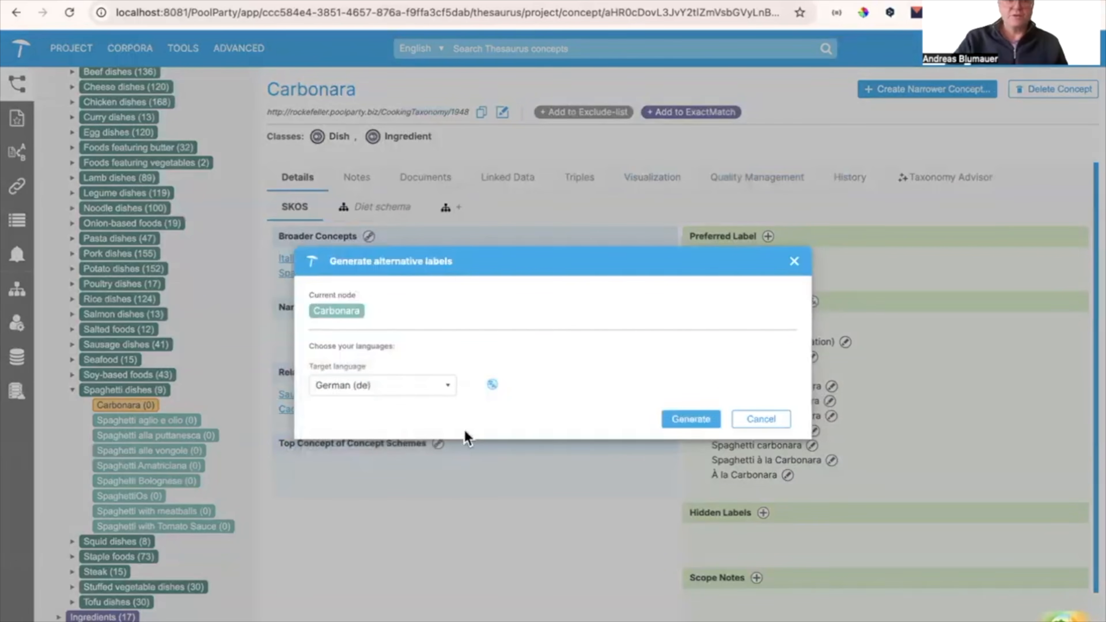
click(701, 419)
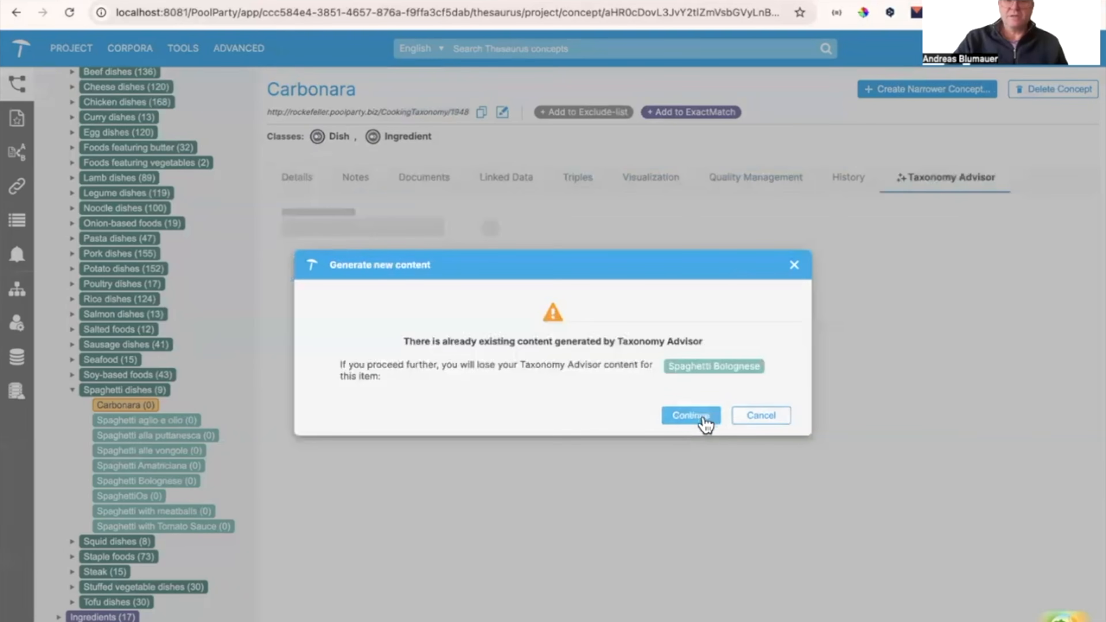
click(691, 416)
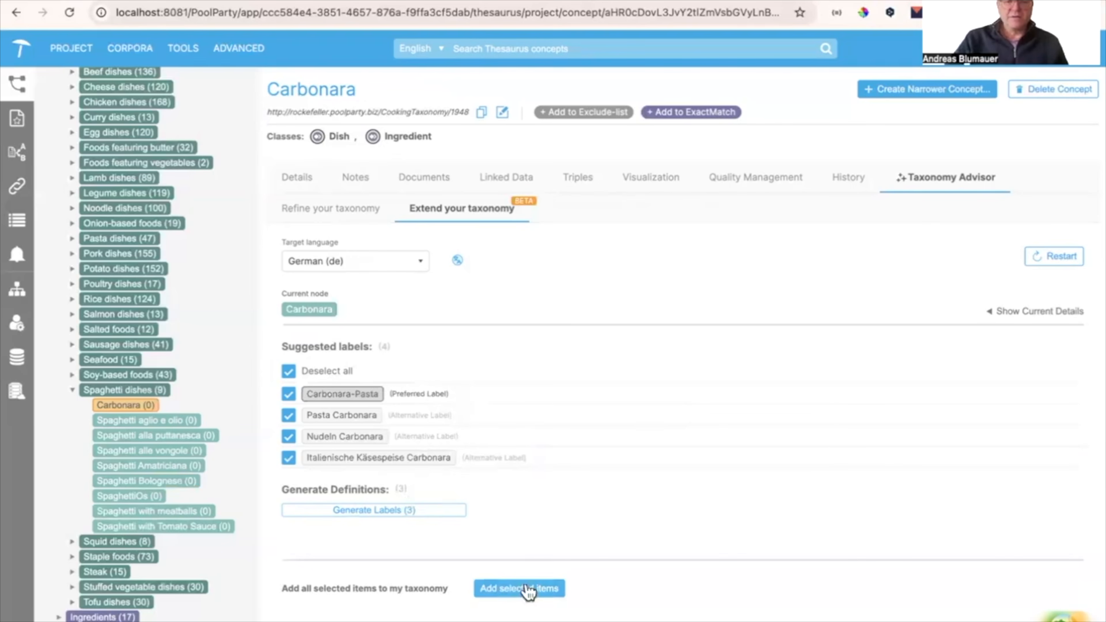
click(528, 589)
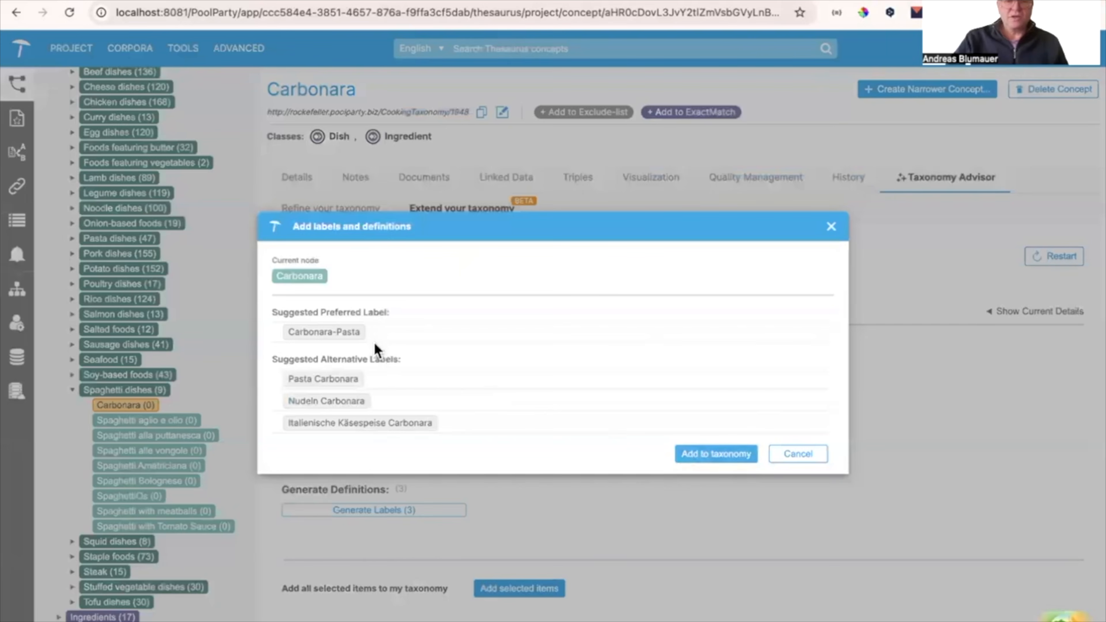
click(692, 455)
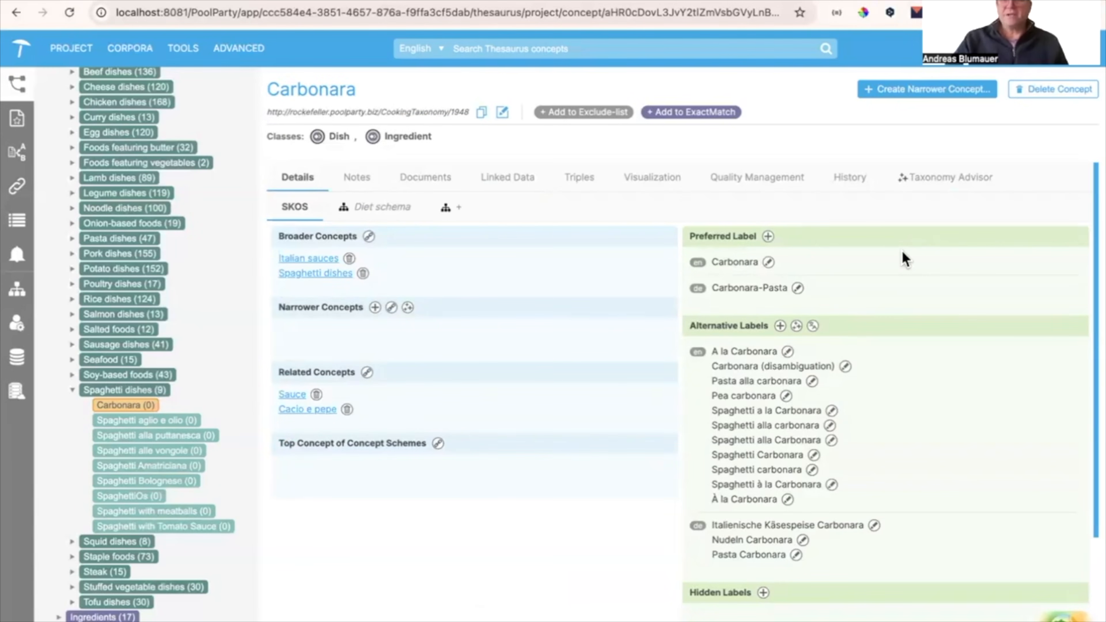
- Open Taxonomy Advisor for Carbonara, then view the PoolParty version and license information and close it
click(949, 177)
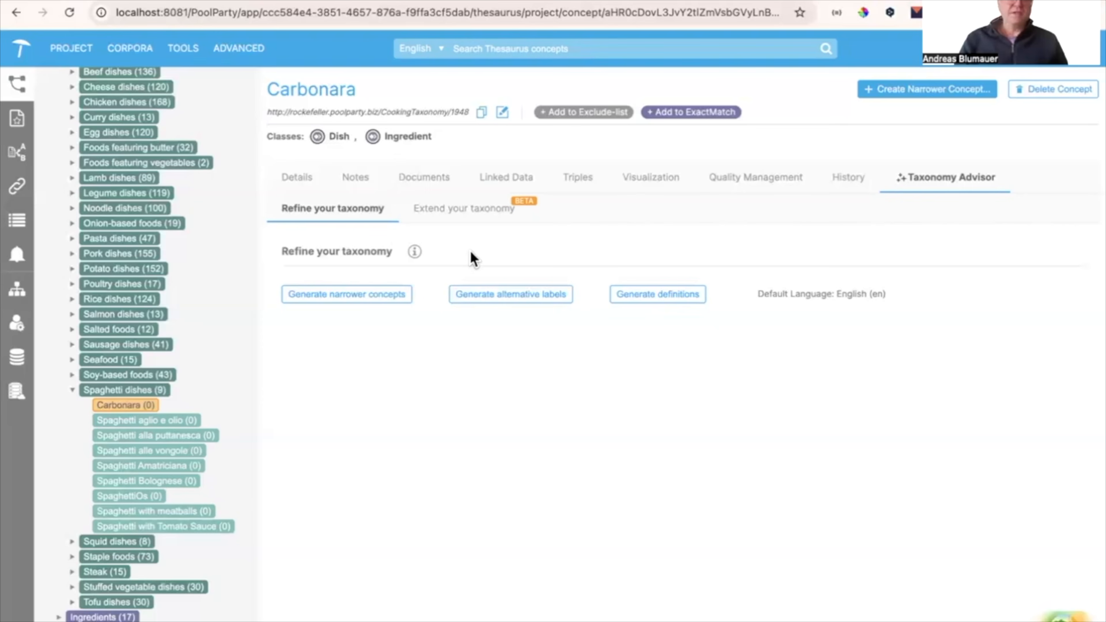
click(21, 53)
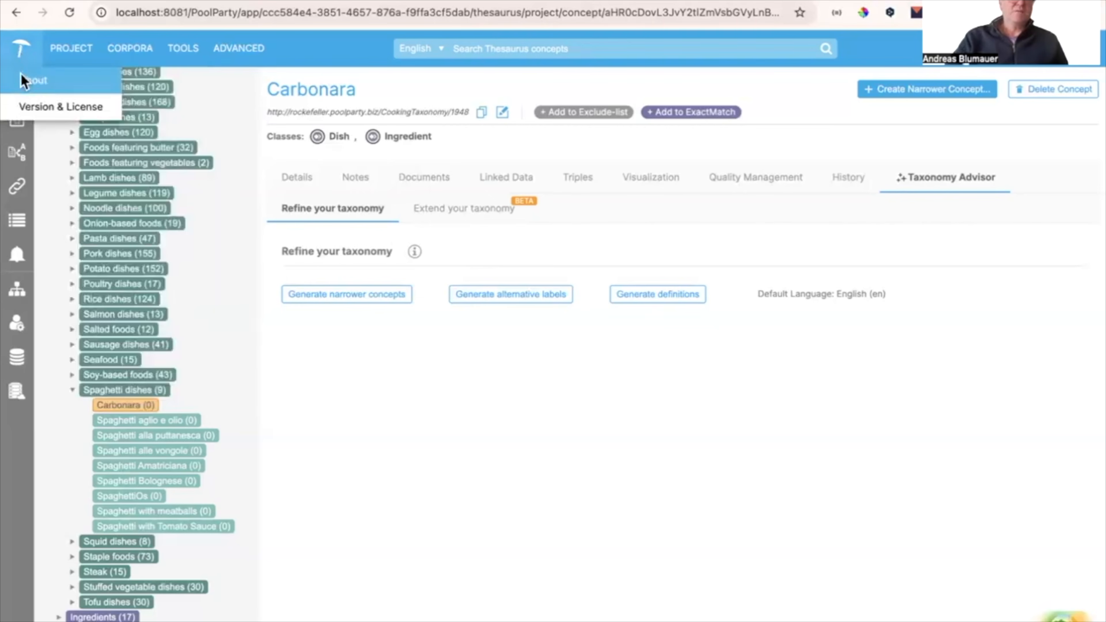
click(21, 106)
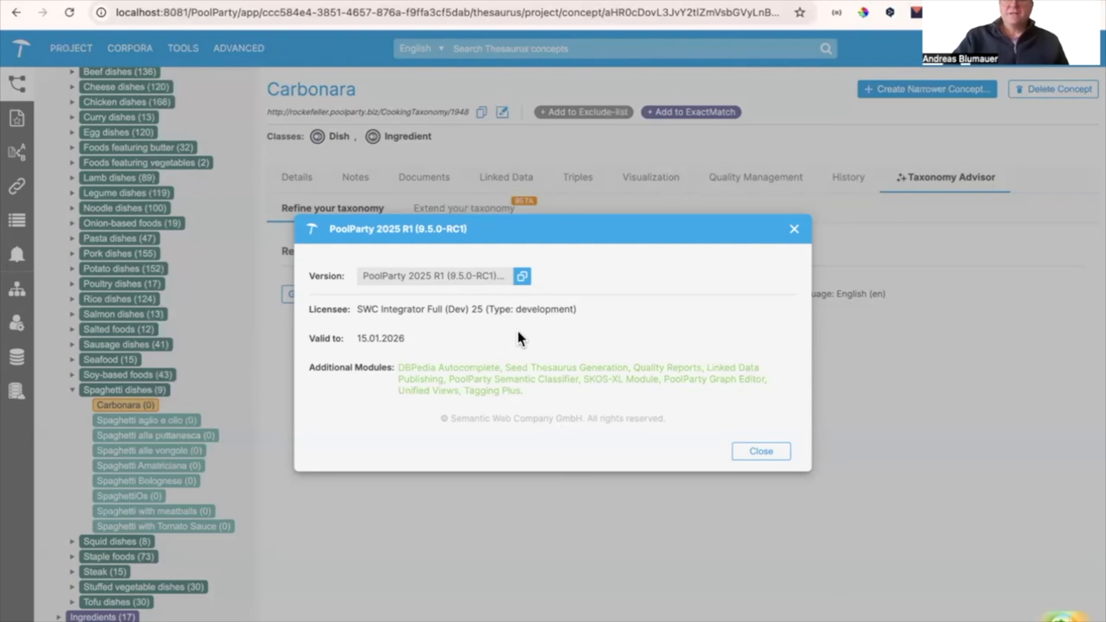
click(761, 451)
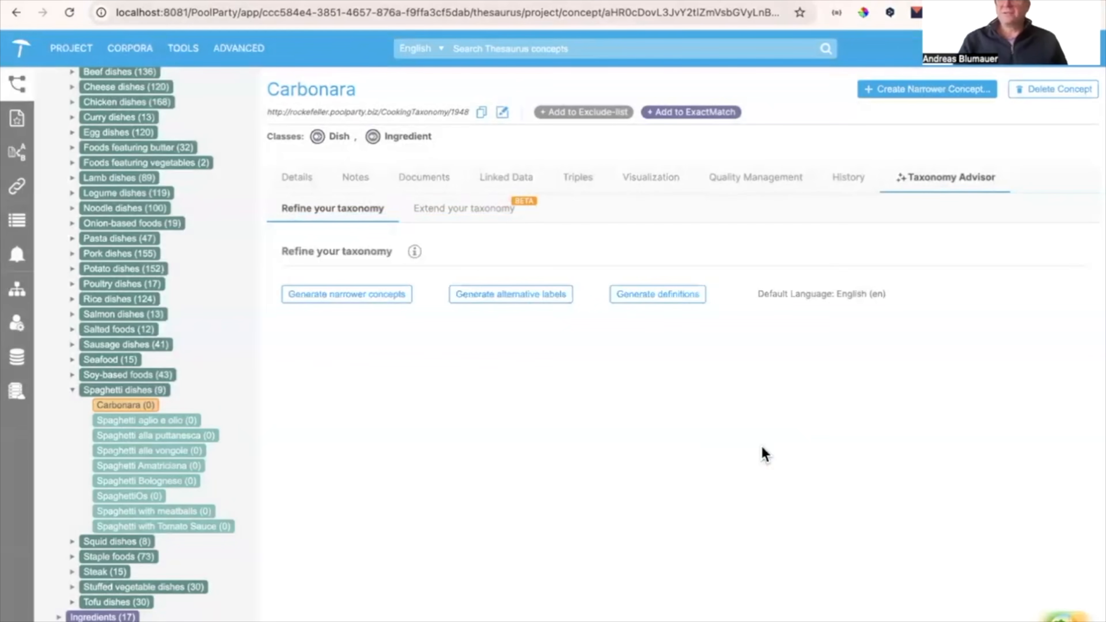